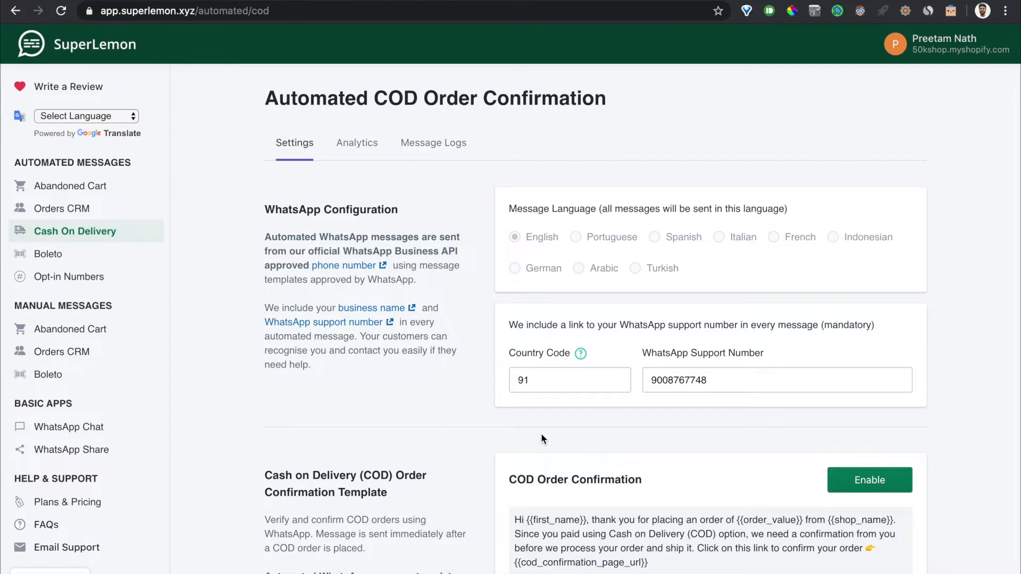
Open the English preview image of the COD order confirmation WhatsApp message.
scroll(541, 436, down, 3)
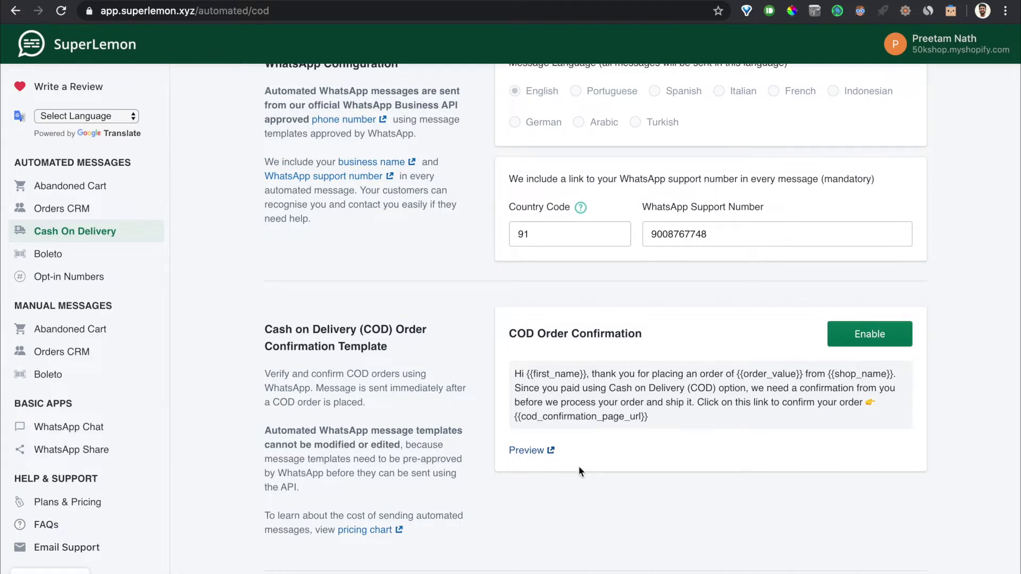
click(532, 452)
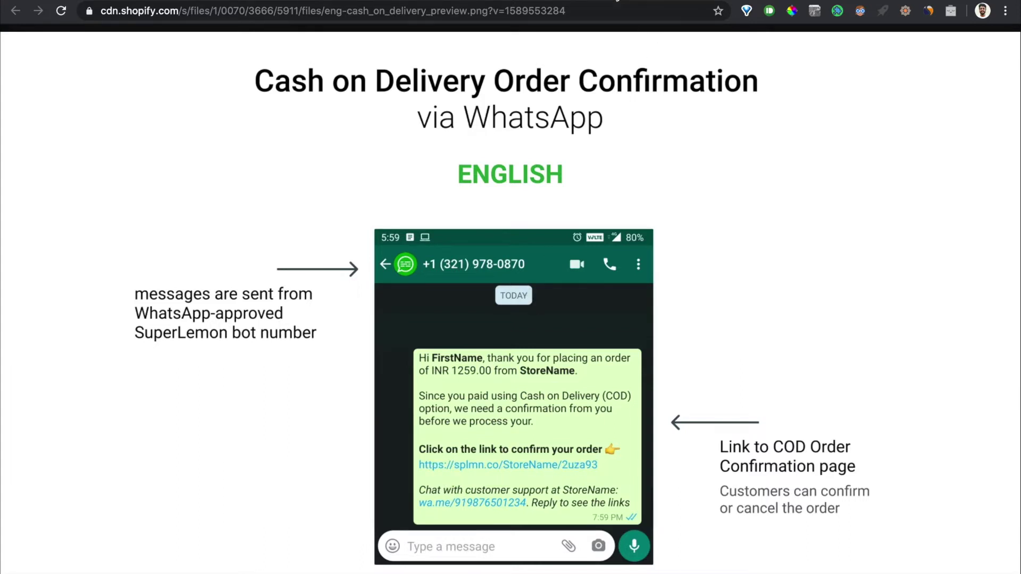
View the COD confirmation page preview, then return to the SuperLemon settings.
click(686, 4)
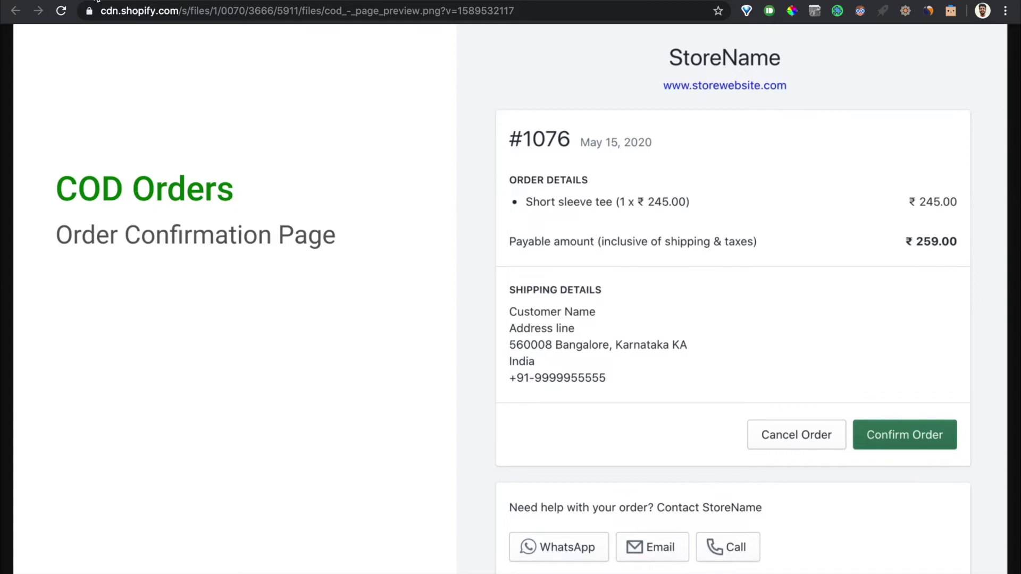
click(97, 3)
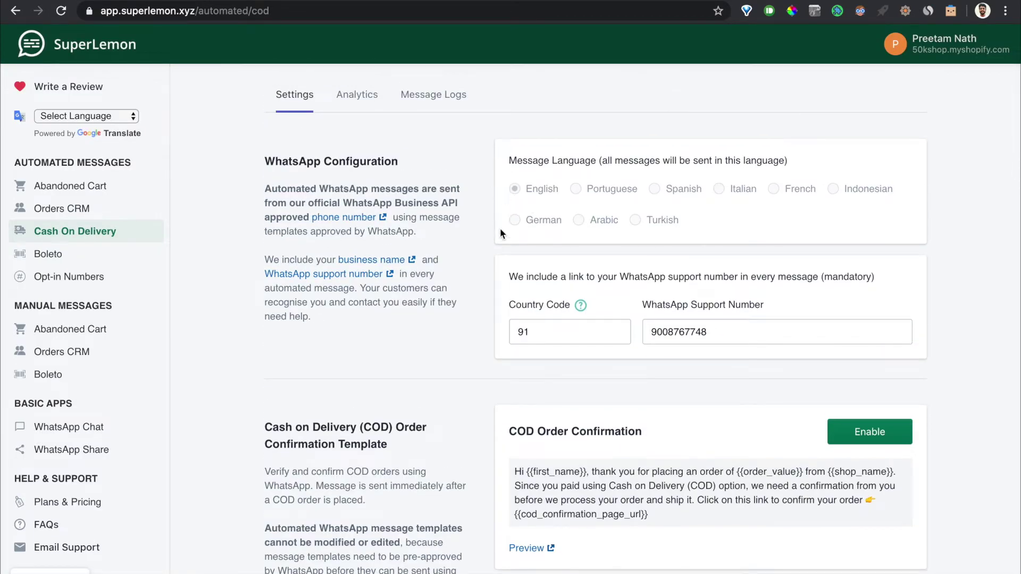
Switch on the COD Order Confirmation WhatsApp message template.
scroll(425, 346, down, 2)
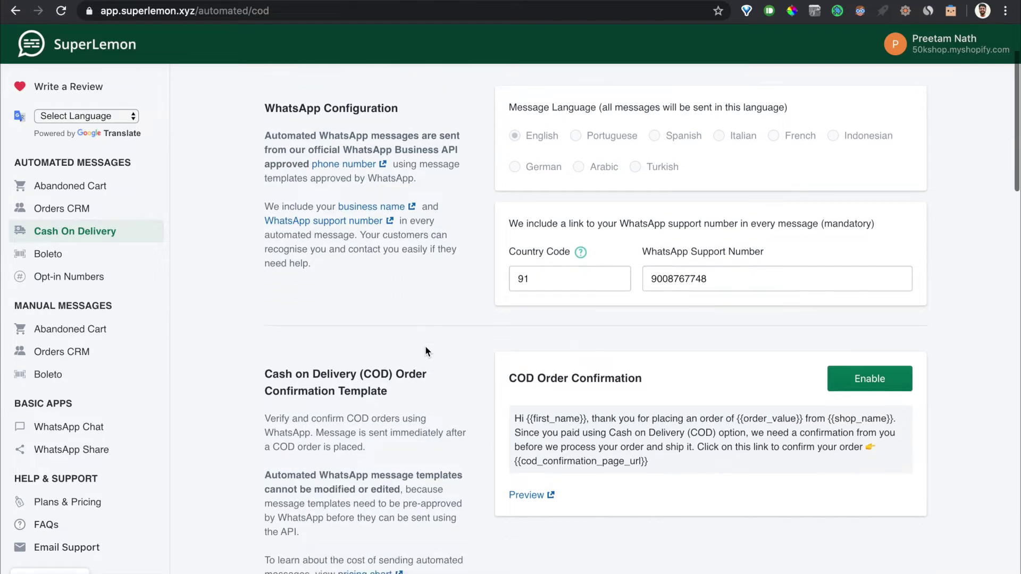
scroll(426, 351, down, 2)
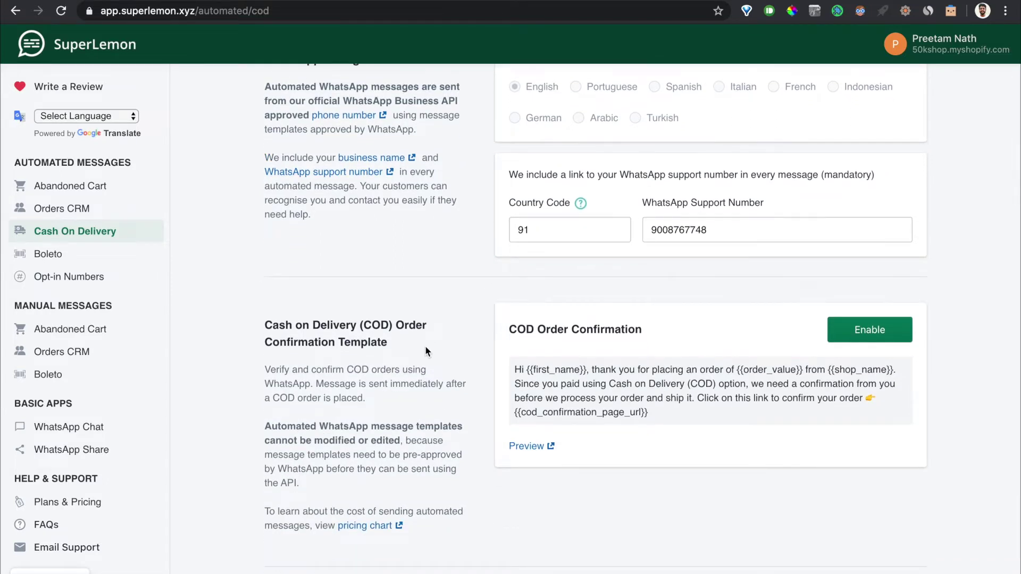
scroll(425, 352, down, 4)
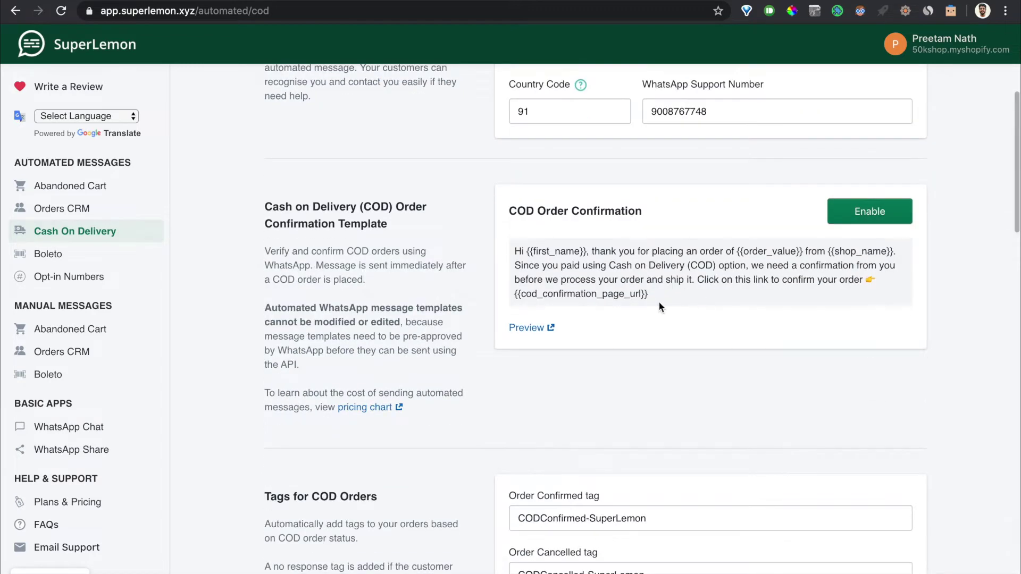
click(871, 212)
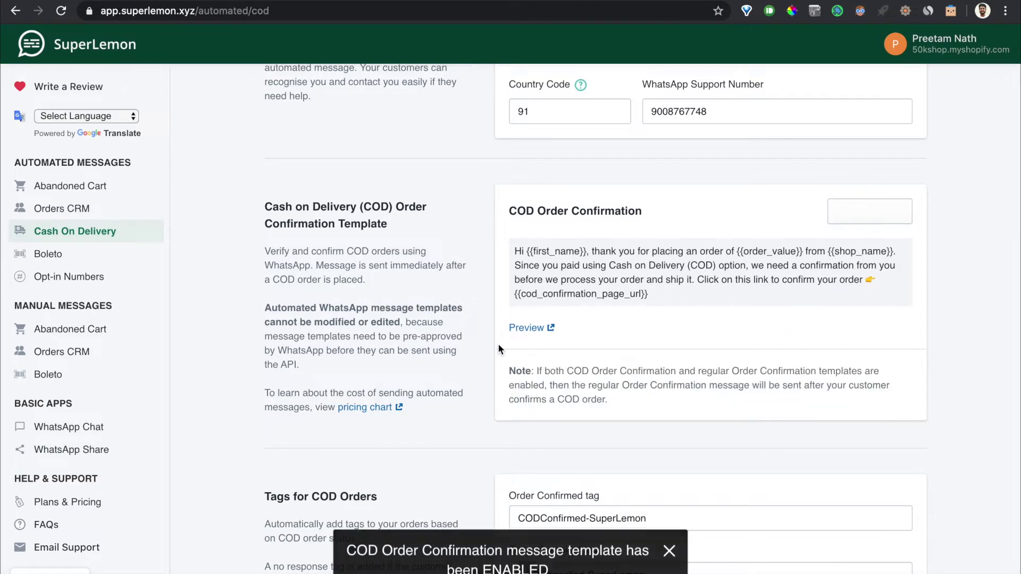
Review the COD Order Confirmation heading and the note about Order Confirmation messages.
scroll(500, 349, down, 3)
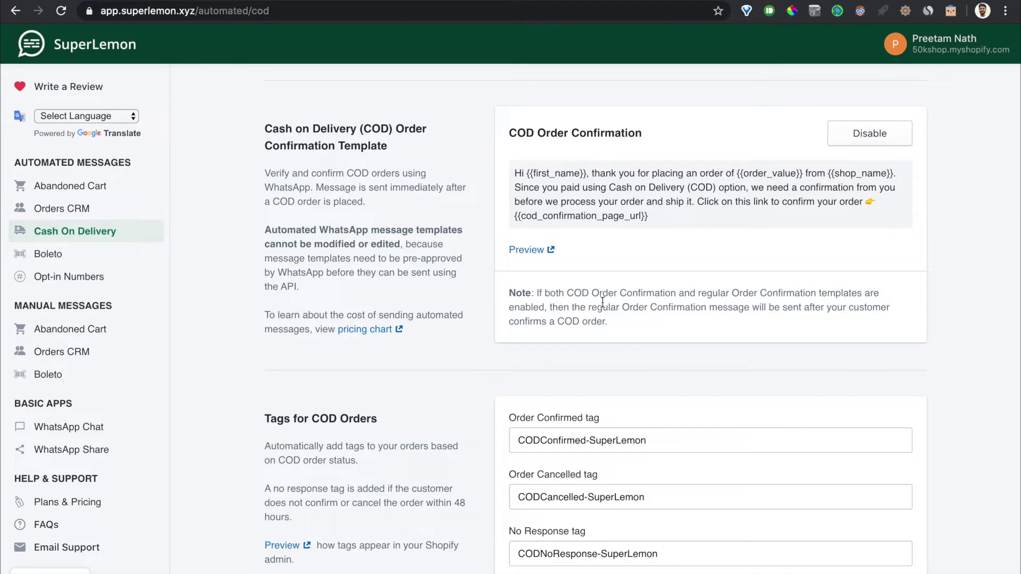
drag(510, 132, 652, 129)
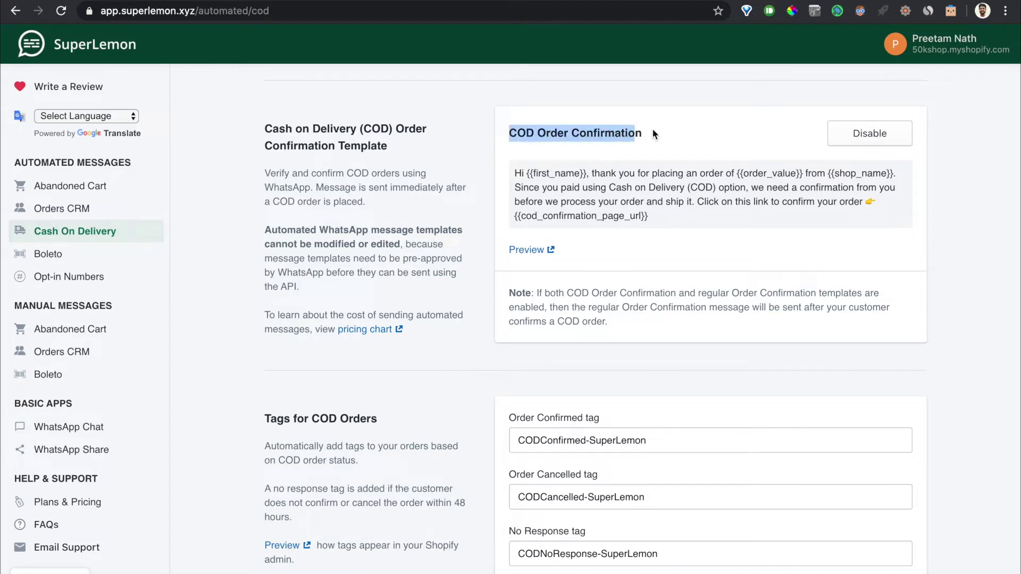
click(663, 127)
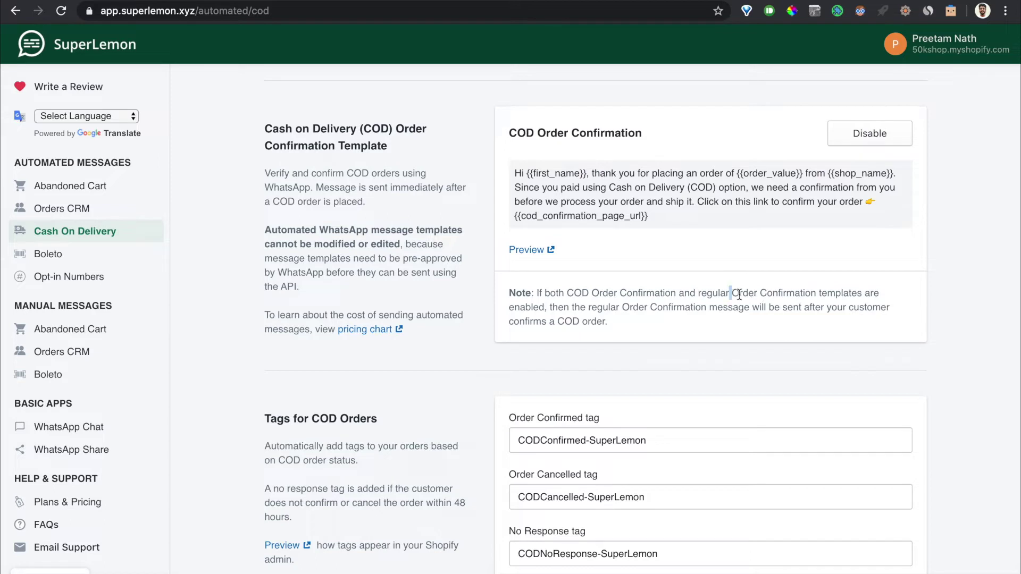
drag(731, 294, 822, 294)
click(700, 336)
Check the Order Confirmed tag value and open the Shopify Orders tags preview.
scroll(505, 351, down, 1)
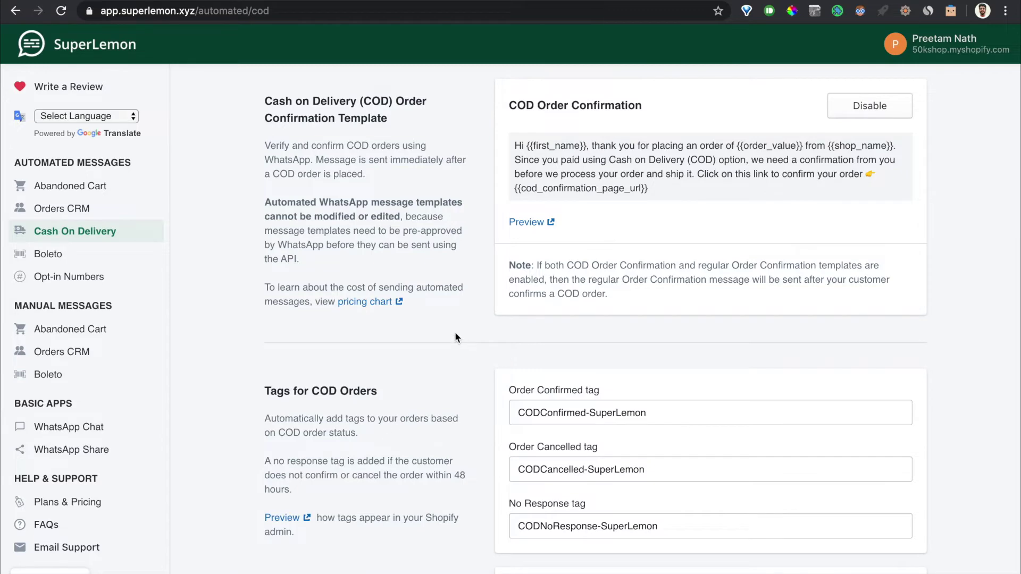
scroll(455, 337, down, 5)
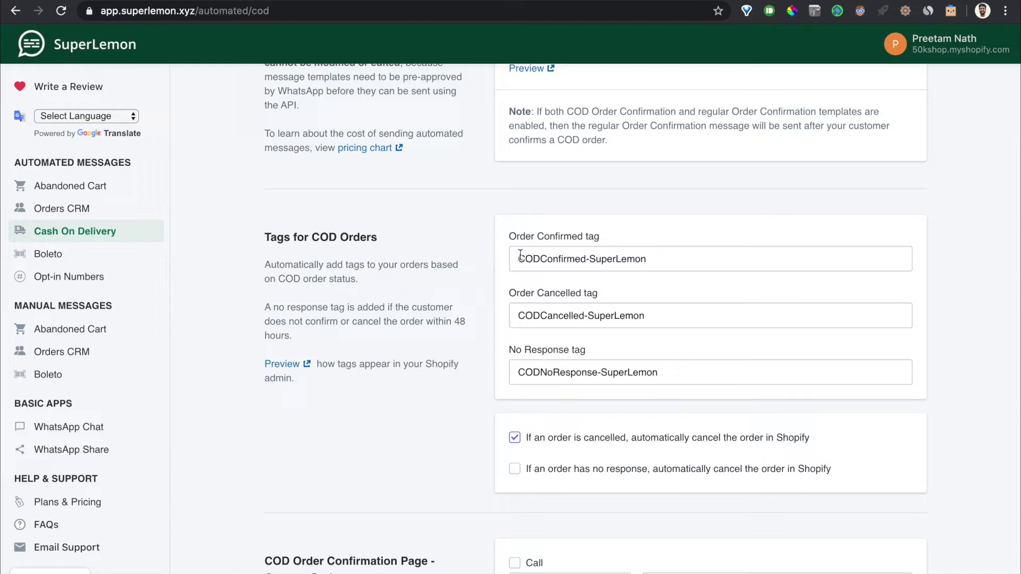
drag(516, 259, 662, 258)
click(665, 258)
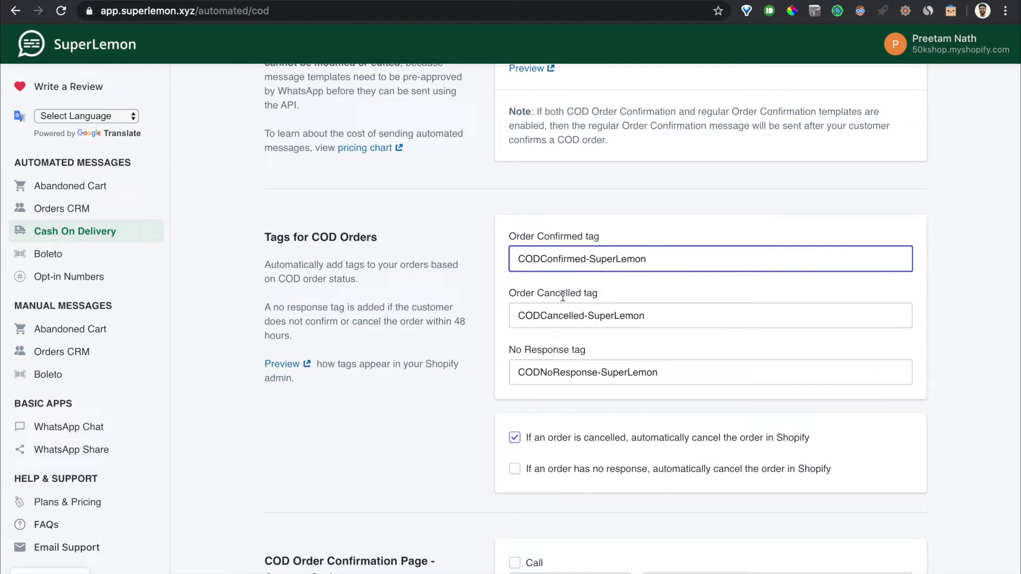
click(283, 364)
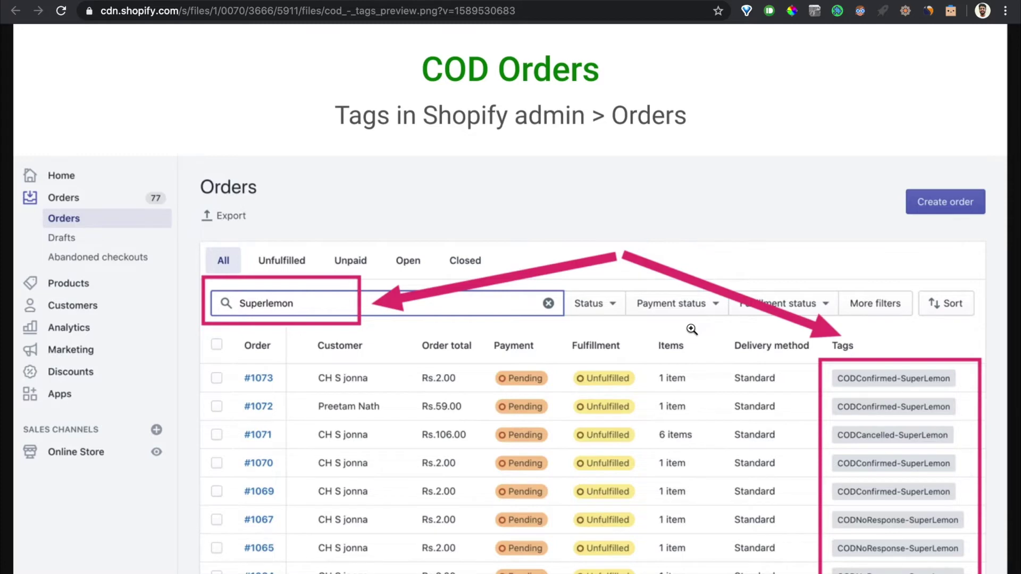
Go back from the tags preview to the SuperLemon COD settings.
click(149, 3)
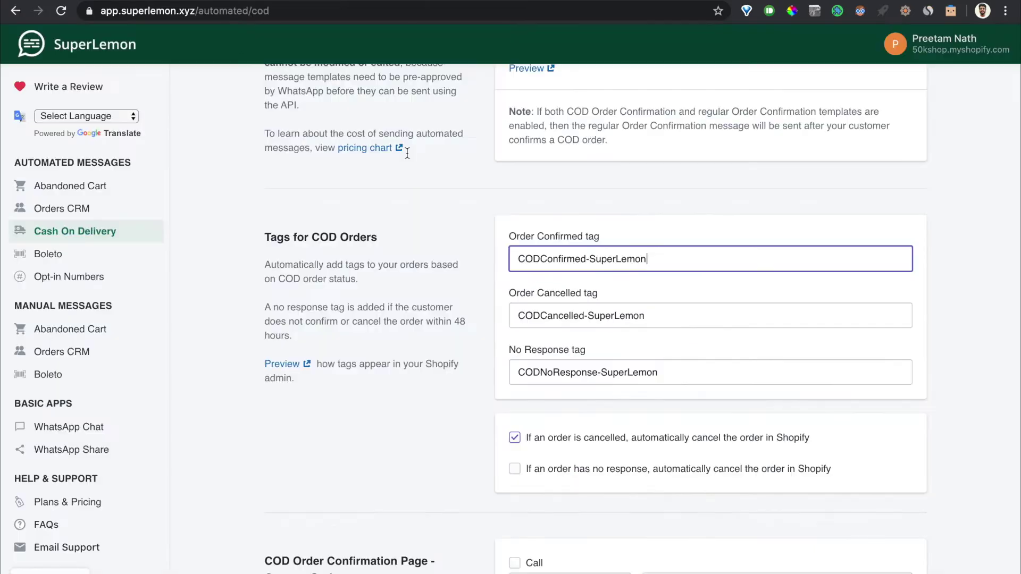
Turn off automatic Shopify cancellation of cancelled COD orders and settle the unsaved changes.
scroll(625, 300, down, 1)
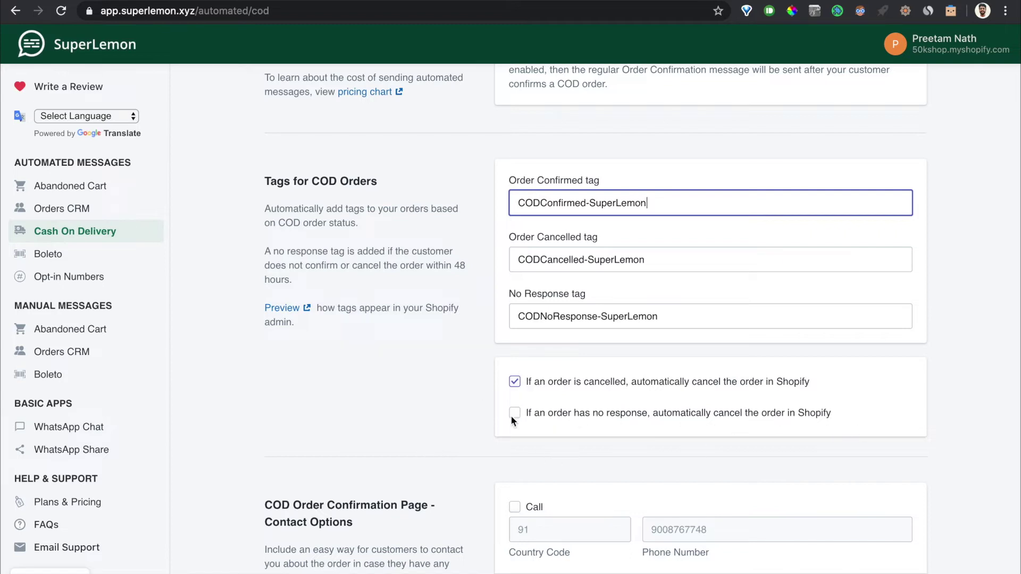
click(516, 382)
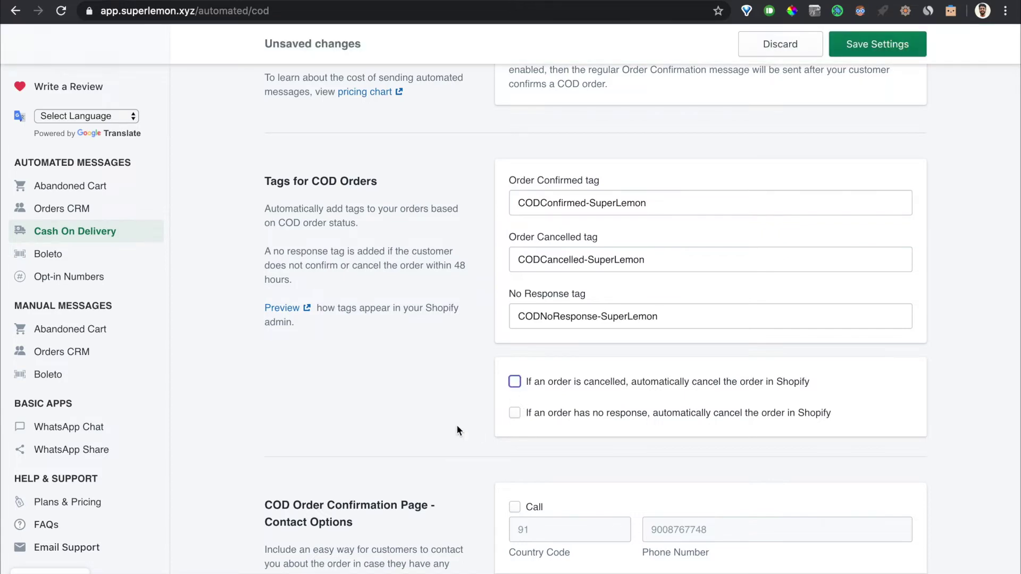
click(778, 41)
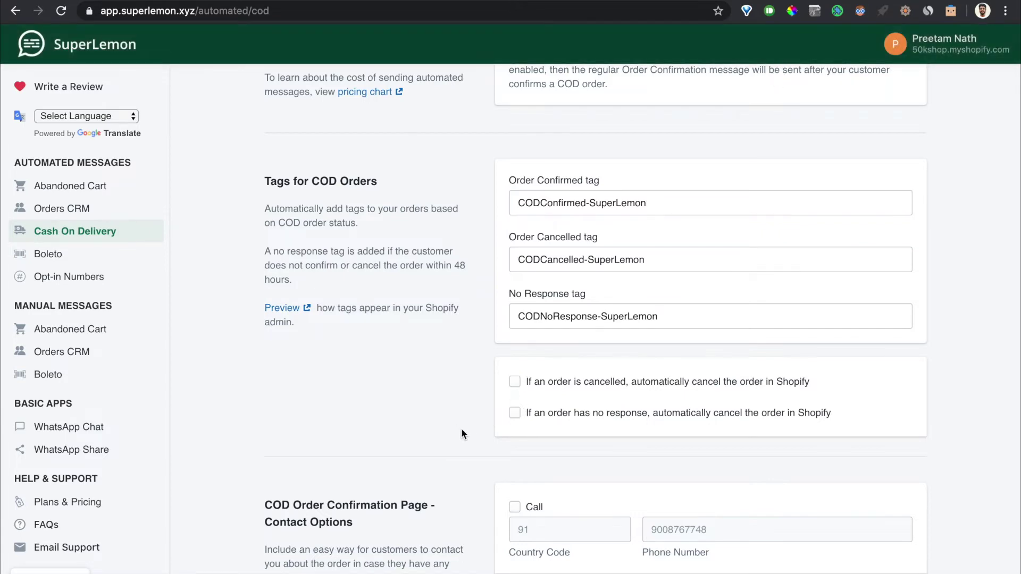
Enable the Call and Email contact options for the confirmation page and settle the changes.
scroll(461, 429, down, 5)
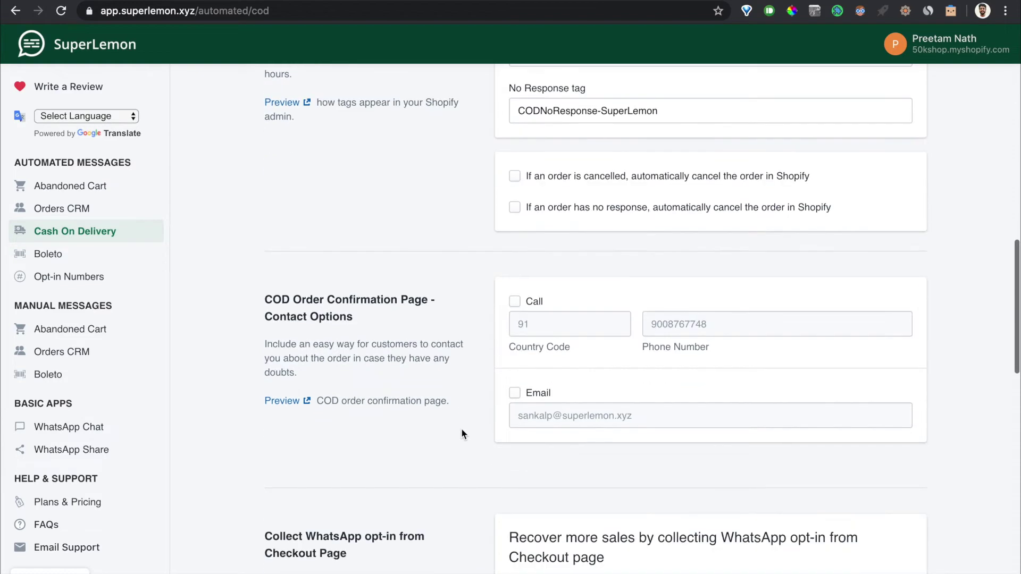
click(515, 302)
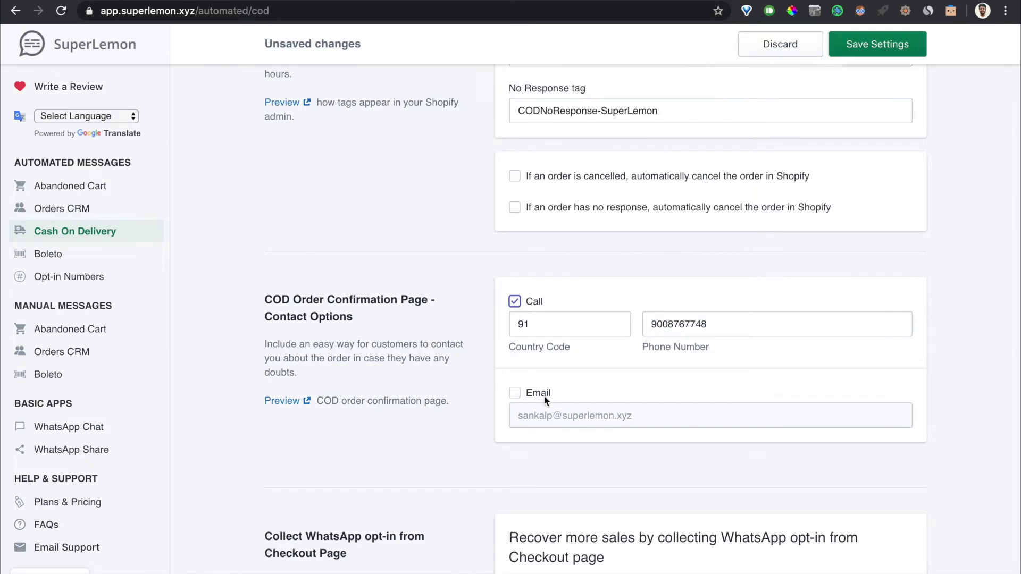
click(515, 393)
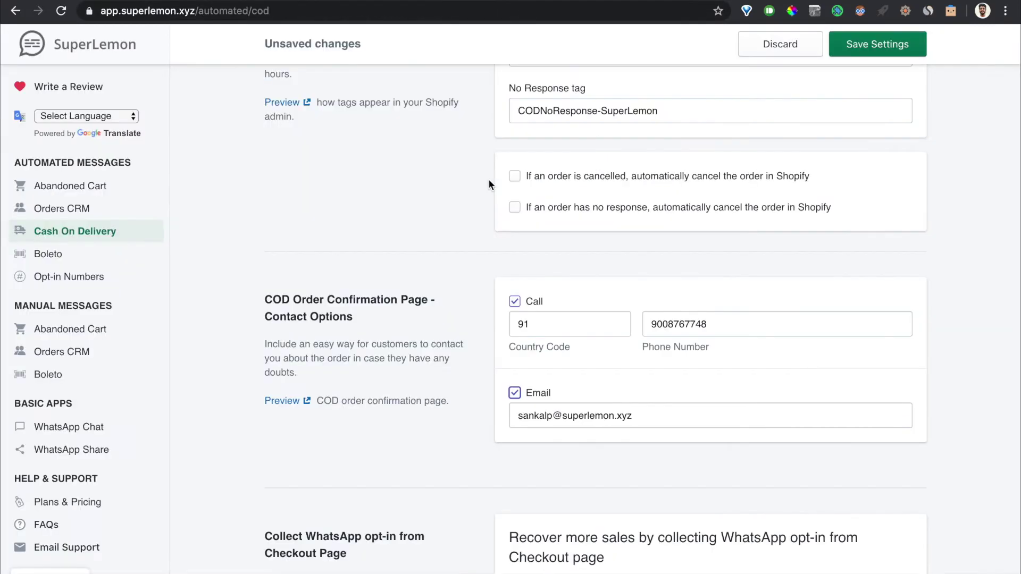
scroll(585, 149, up, 1)
click(771, 42)
scroll(543, 244, up, 7)
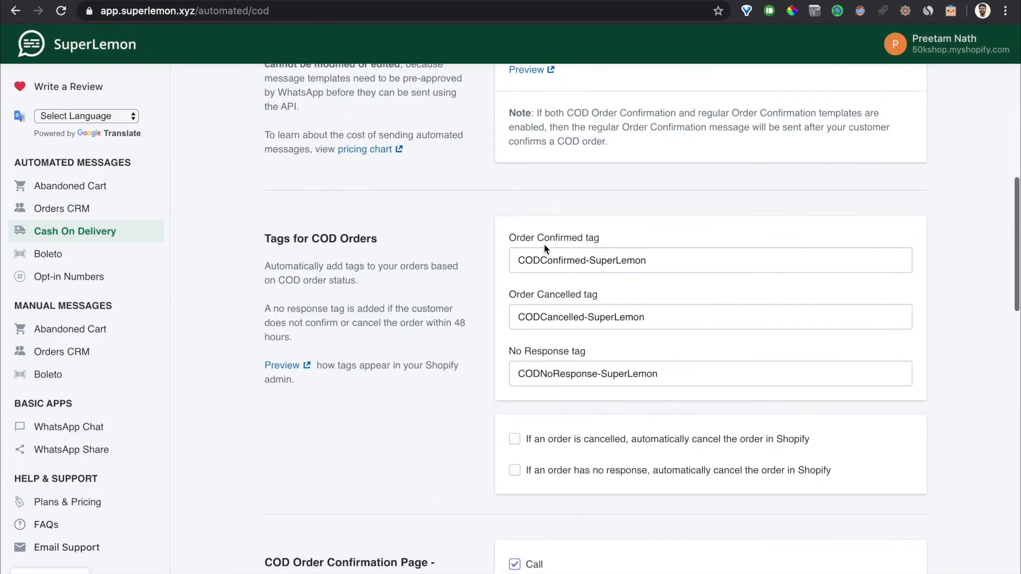
scroll(544, 243, up, 5)
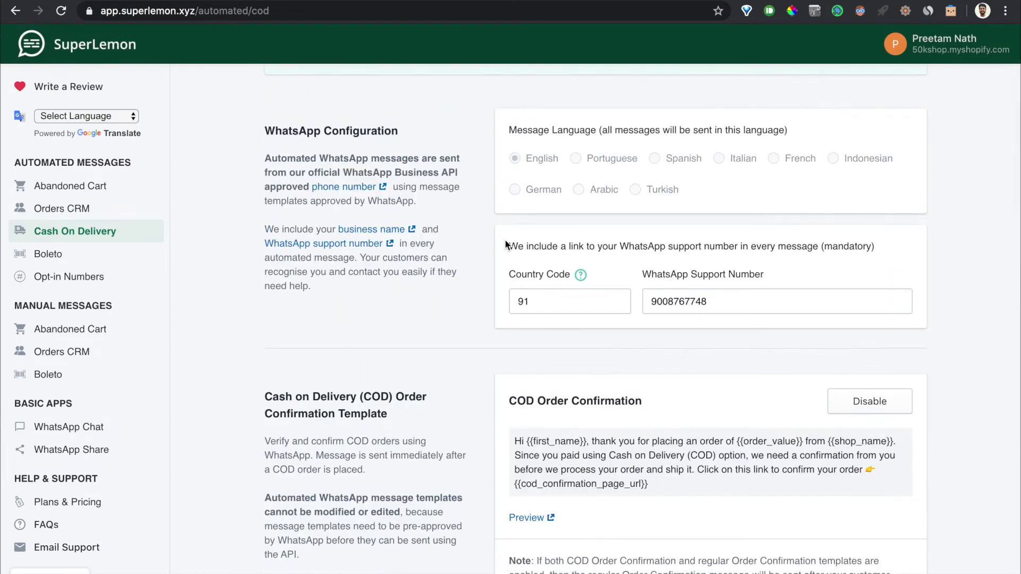
drag(506, 245, 853, 243)
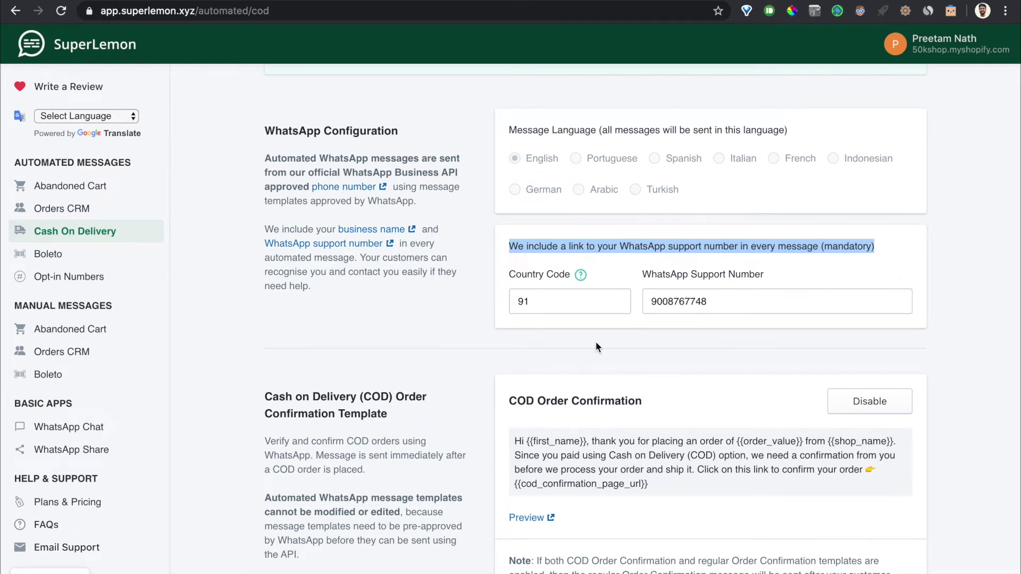
scroll(553, 346, down, 8)
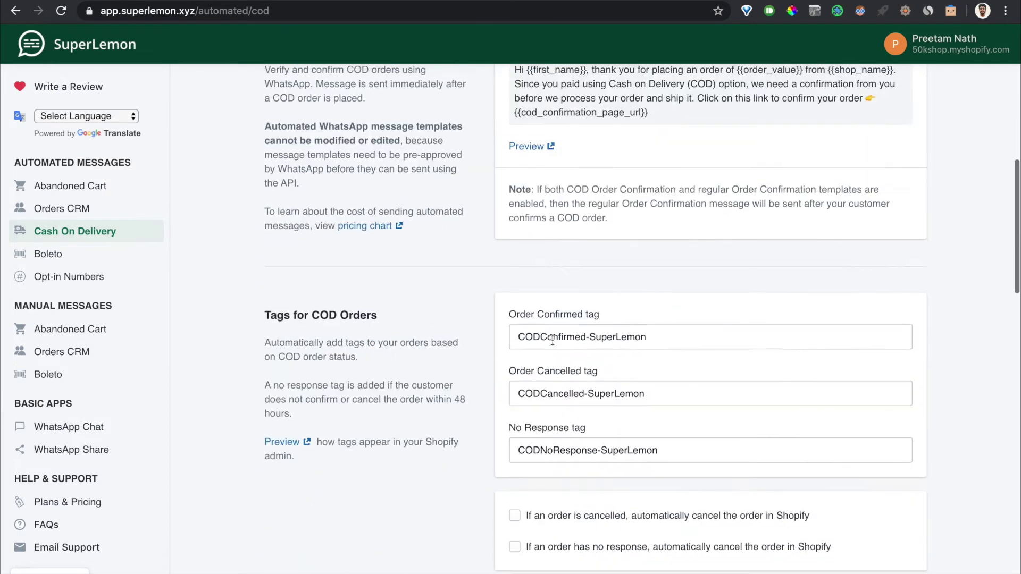
scroll(554, 346, down, 2)
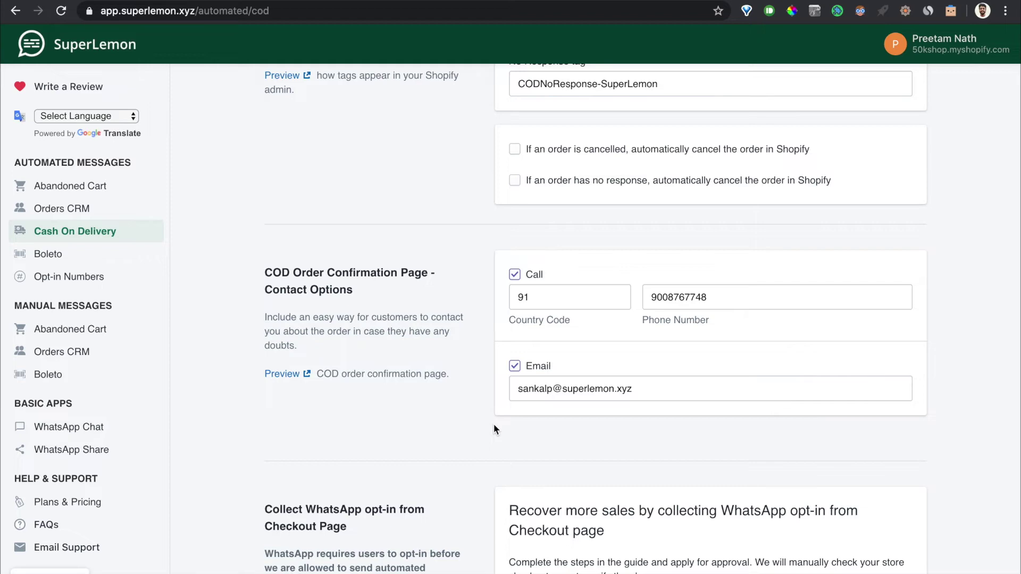
scroll(494, 429, down, 1)
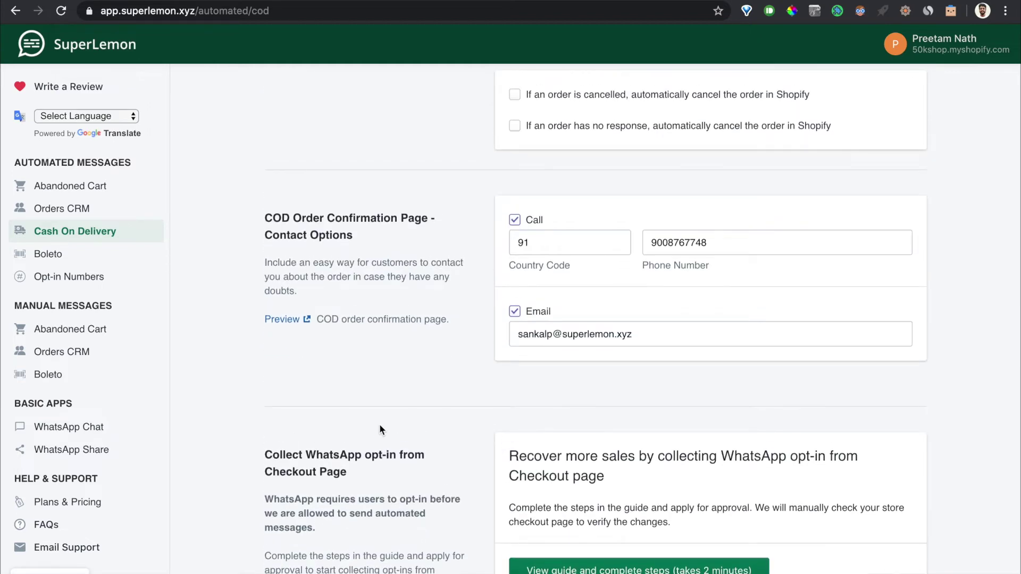
scroll(380, 425, down, 3)
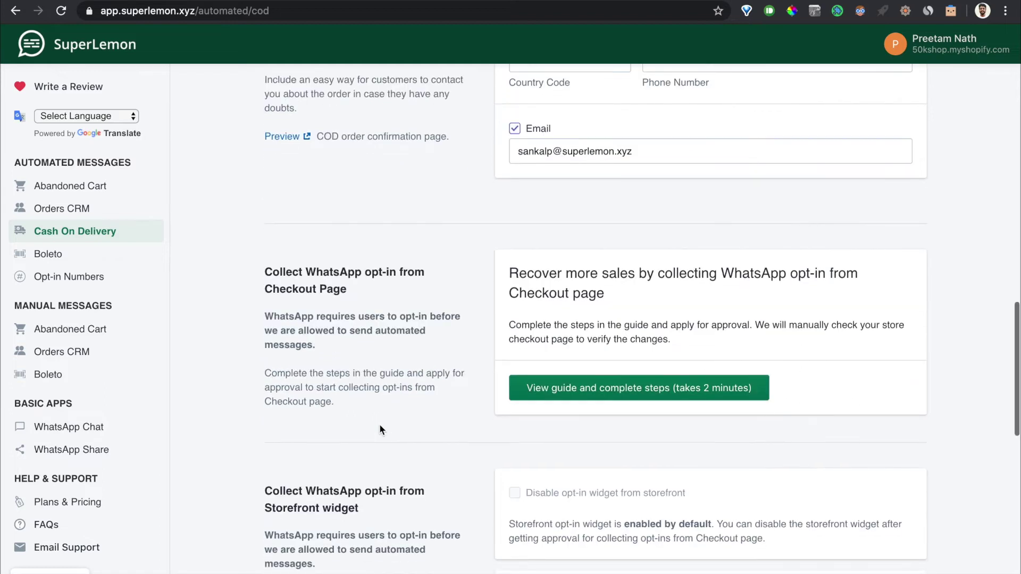
scroll(380, 426, down, 1)
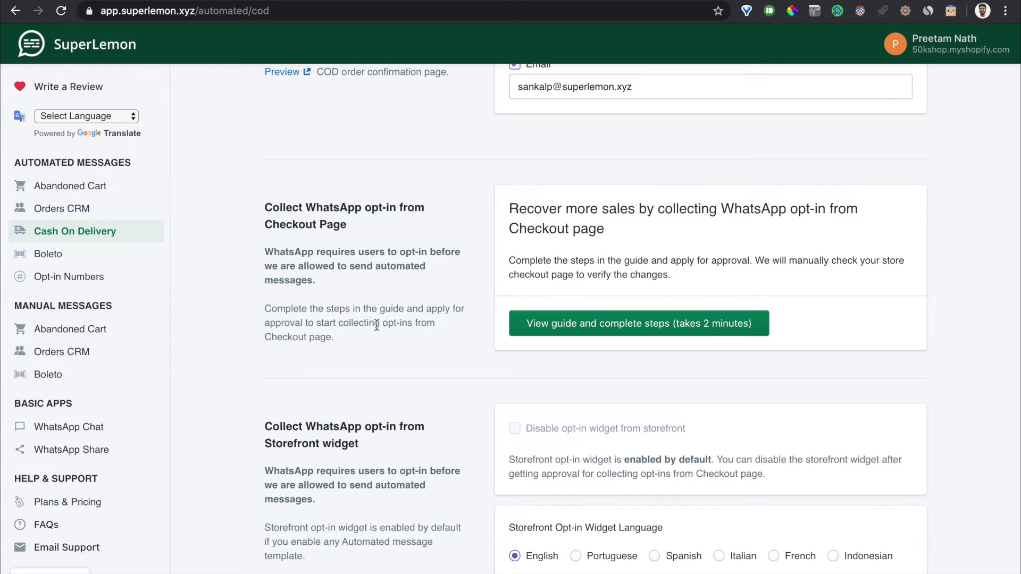
scroll(377, 326, down, 2)
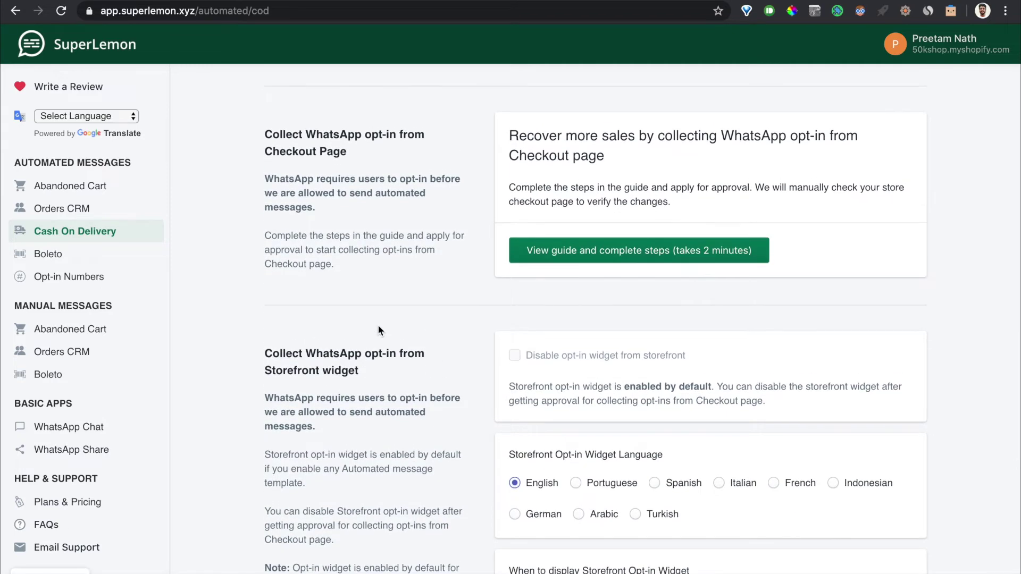
scroll(379, 327, down, 3)
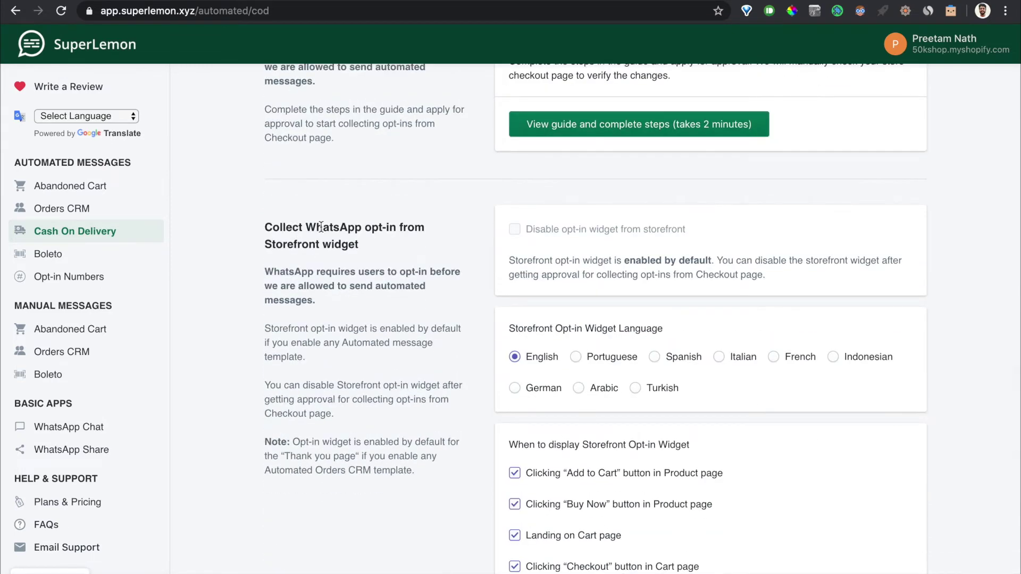
scroll(534, 455, down, 2)
scroll(553, 524, down, 1)
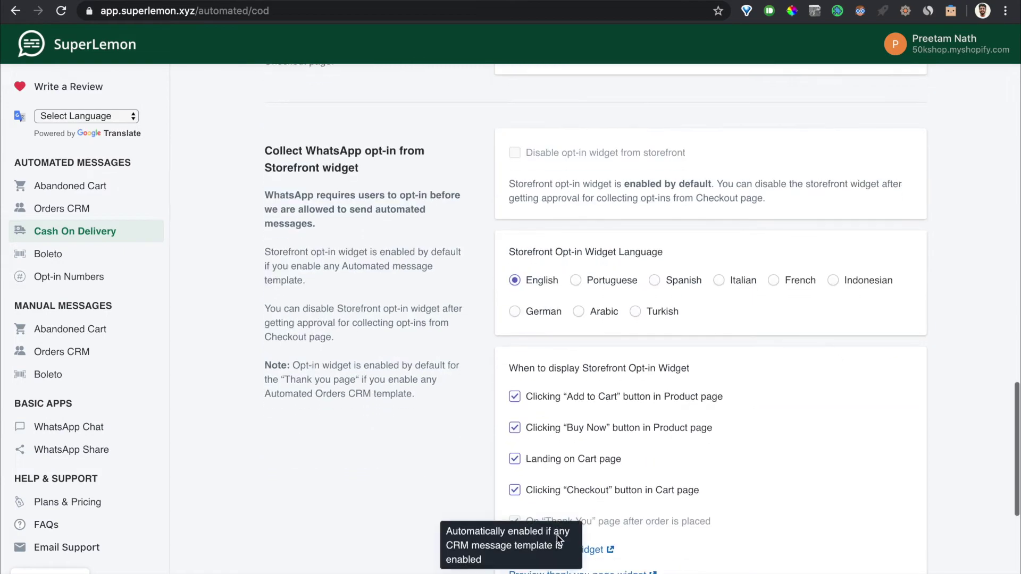
click(590, 551)
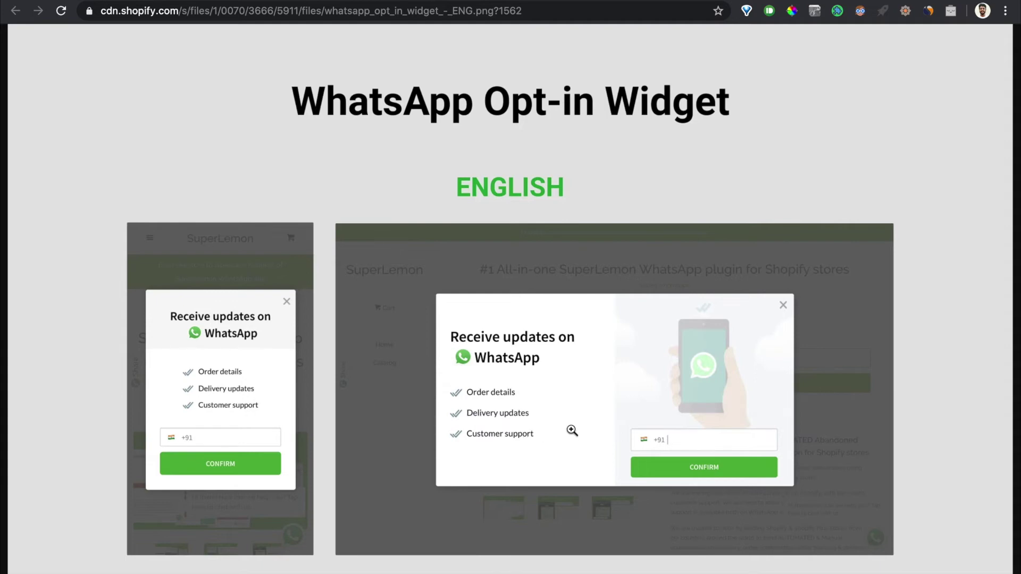
key(super+w)
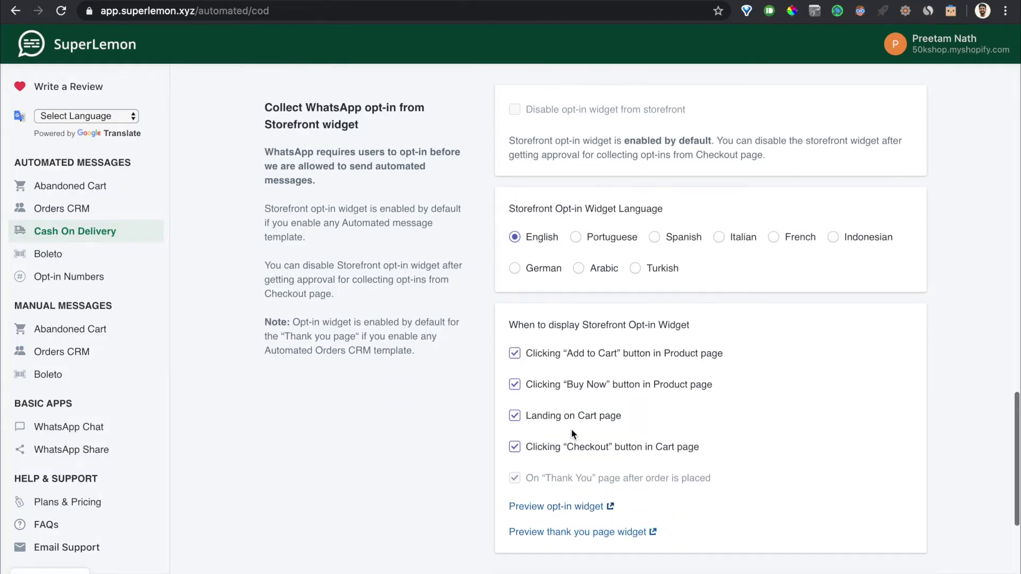
click(633, 533)
click(471, 461)
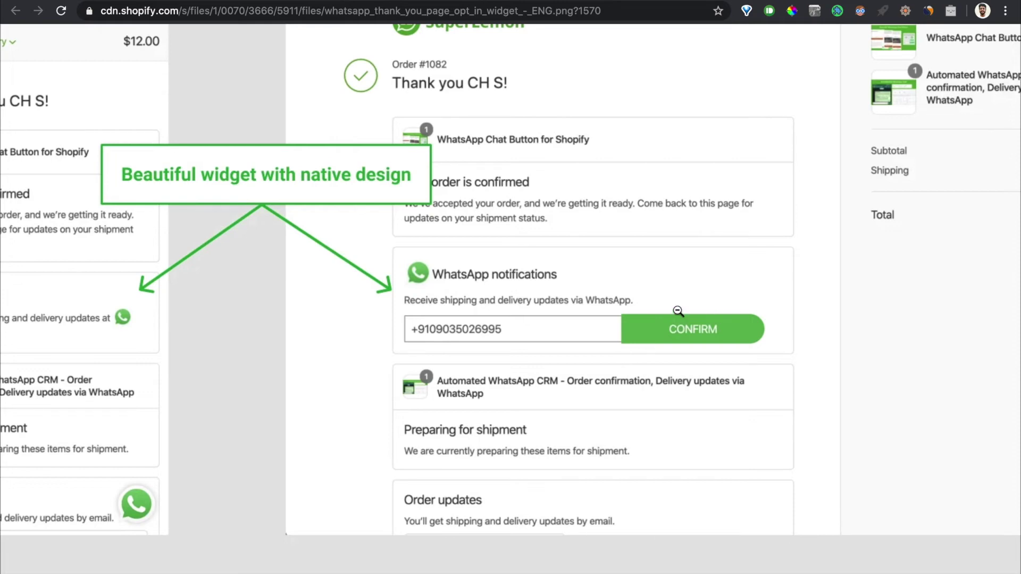
key(super+w)
scroll(677, 311, up, 5)
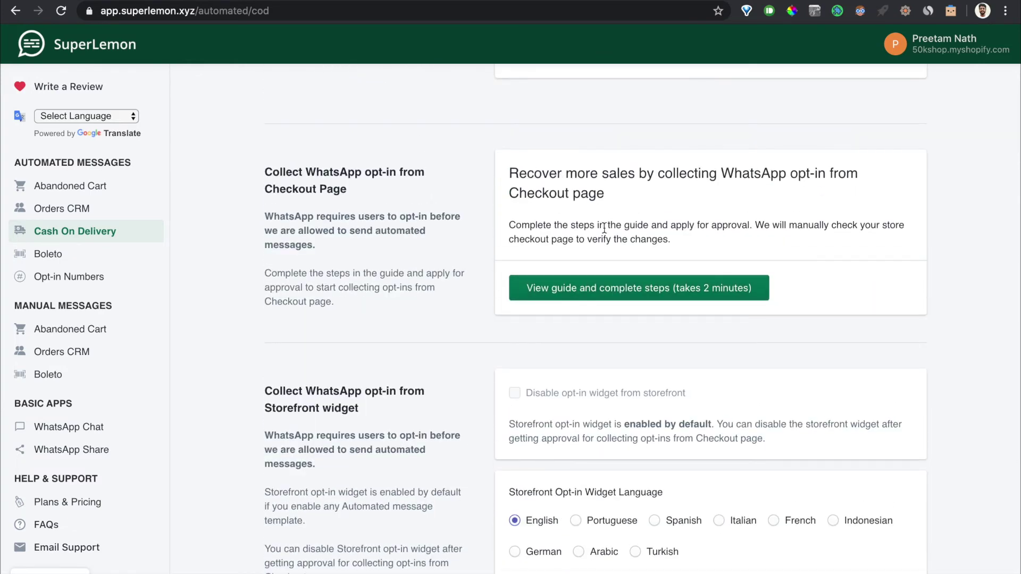
Step through the checkout opt-in setup guide to its final step, then close it.
click(633, 294)
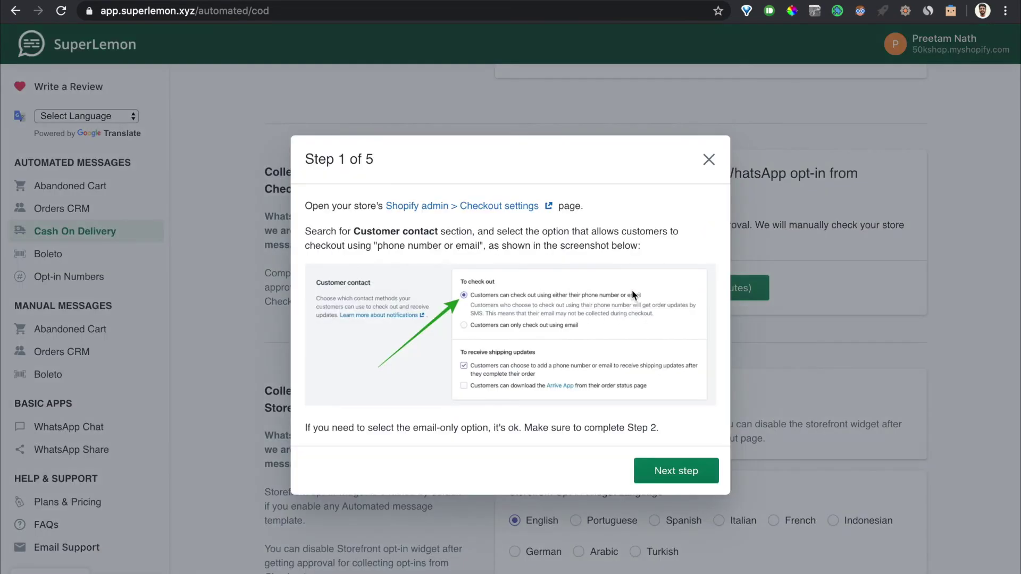
click(660, 462)
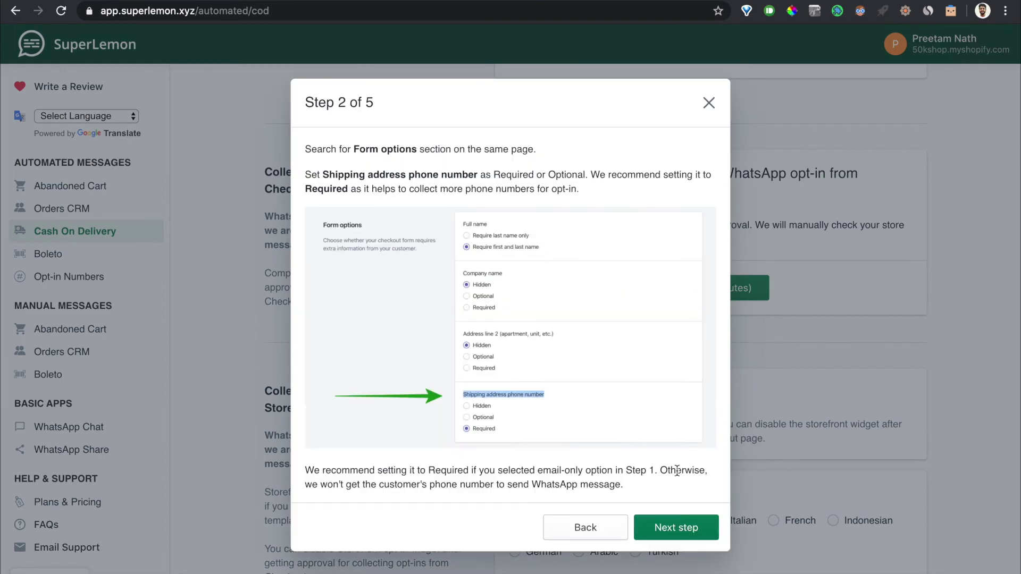
click(688, 526)
click(684, 436)
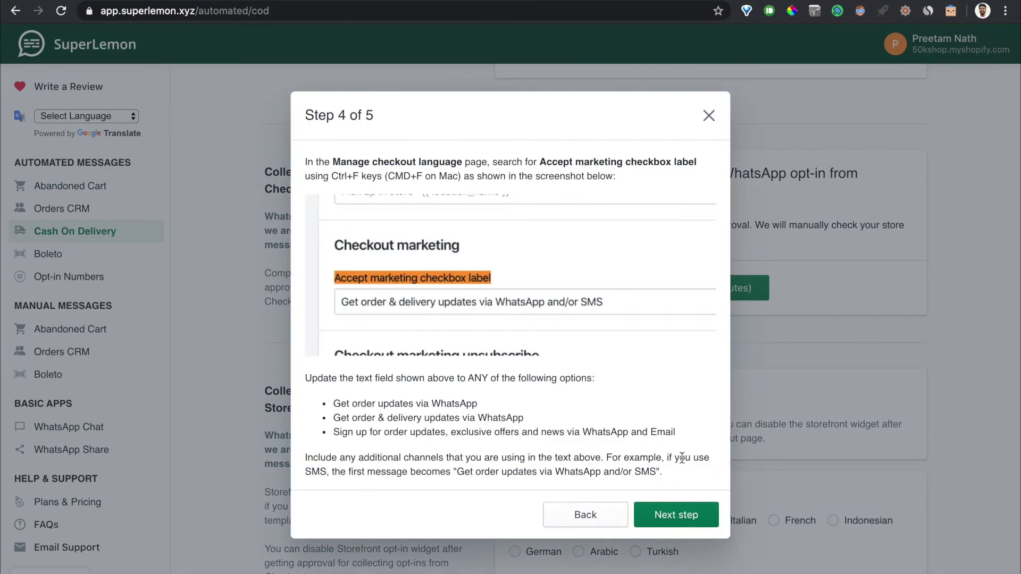
click(672, 513)
click(677, 558)
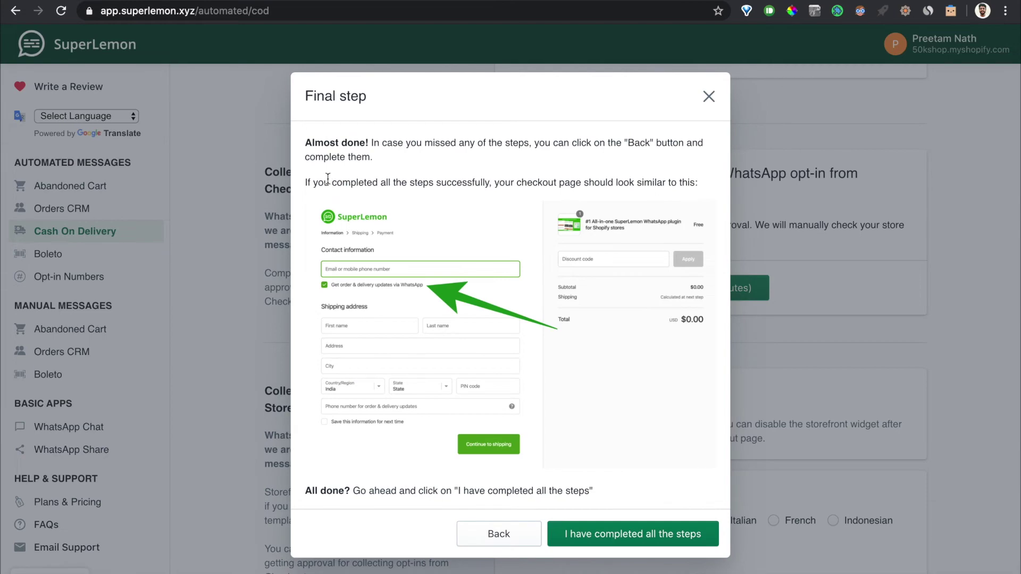
scroll(337, 287, up, 5)
click(708, 97)
Open Analytics for COD order confirmations and review the COD orders placed cards.
scroll(534, 424, down, 15)
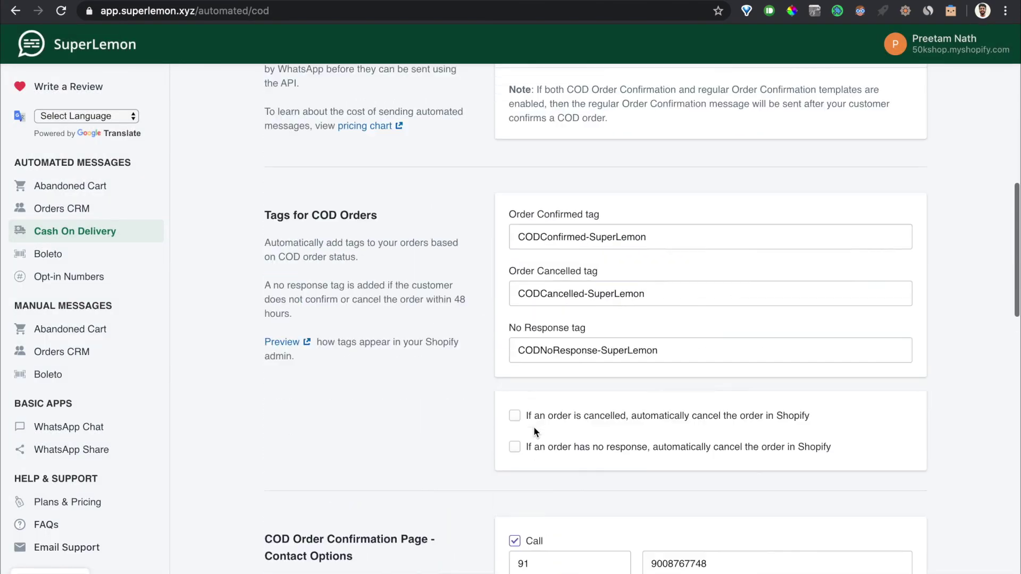
scroll(534, 426, up, 15)
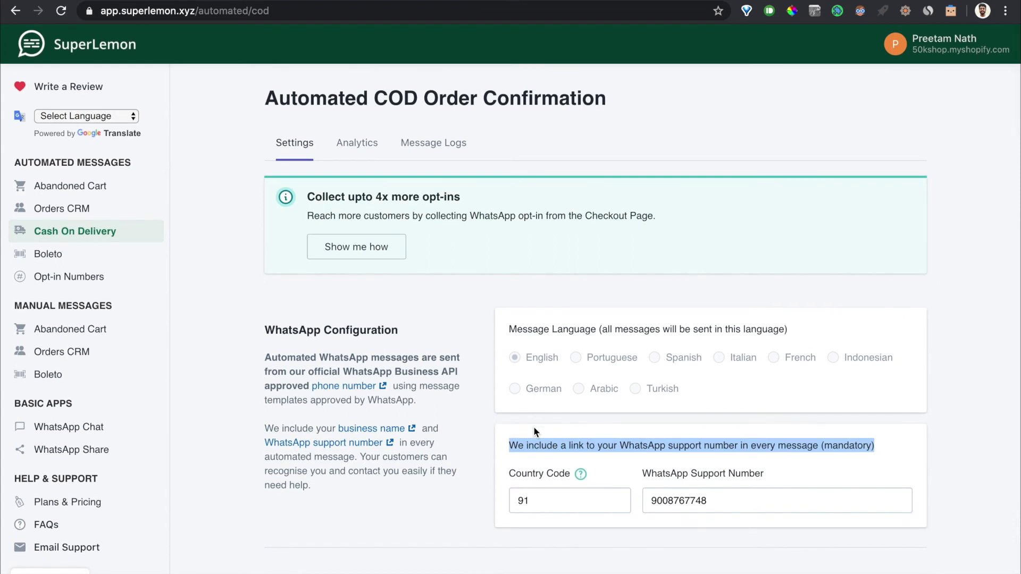
click(450, 337)
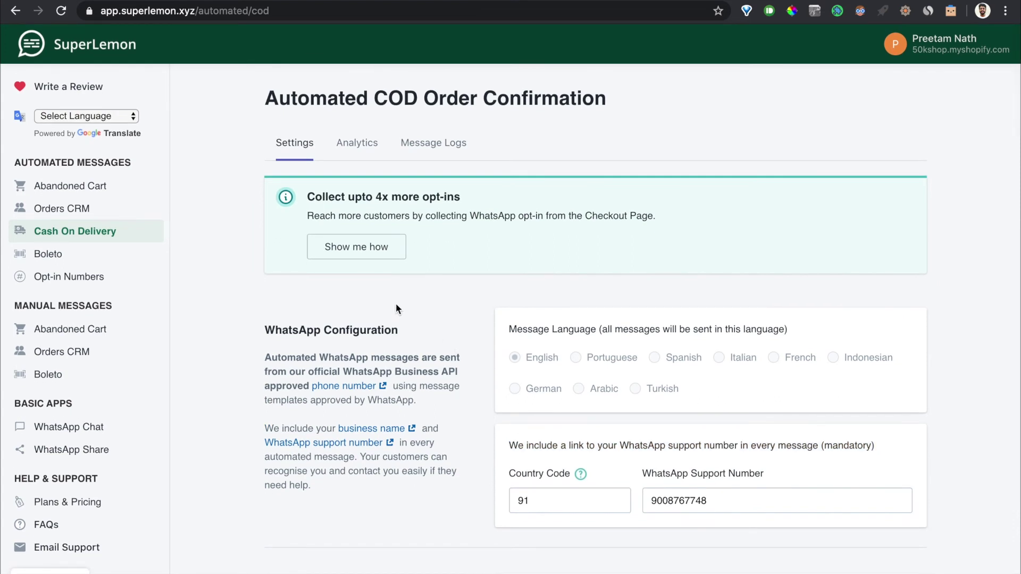
click(354, 158)
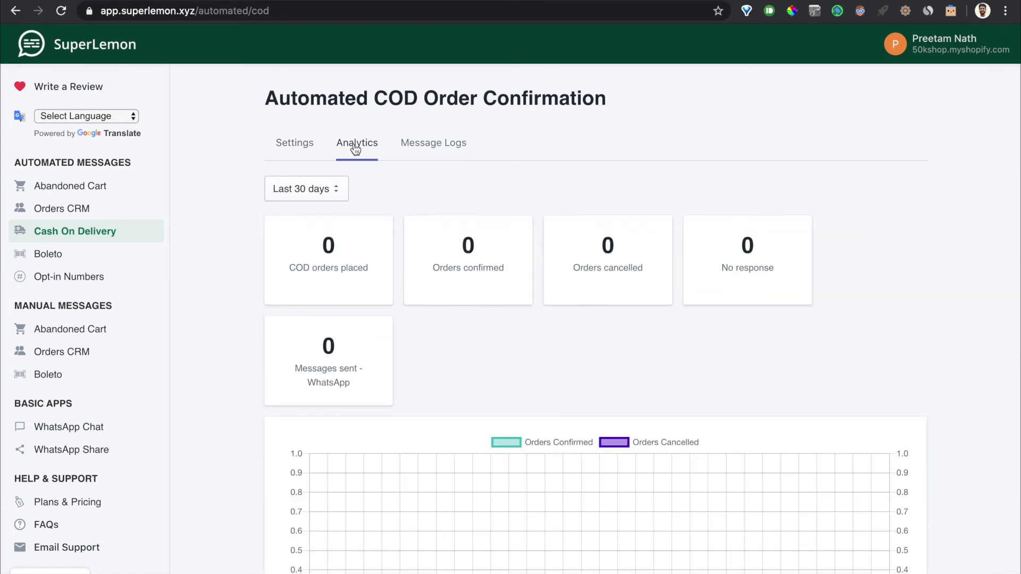
scroll(366, 272, down, 1)
drag(289, 237, 369, 238)
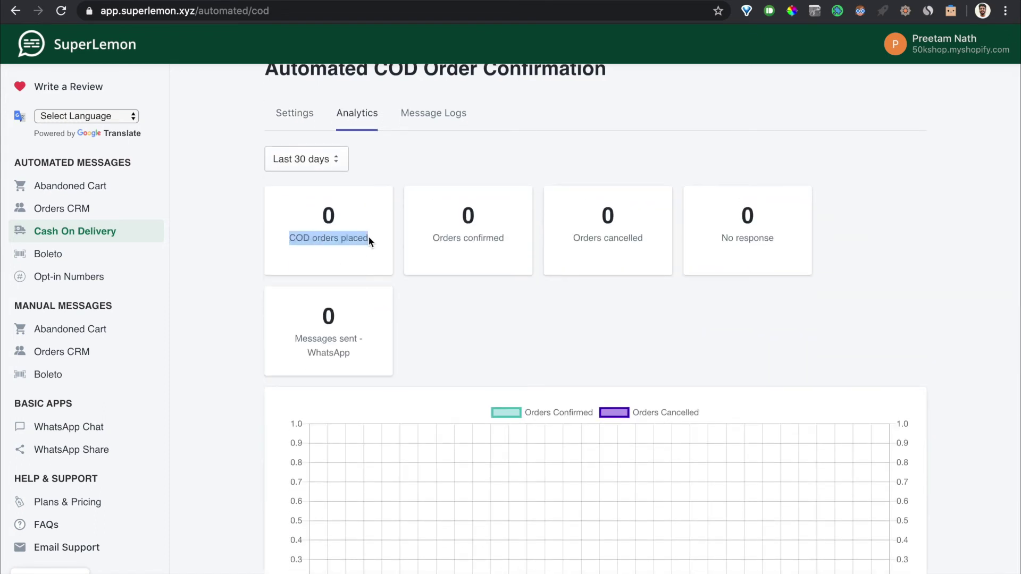
click(413, 316)
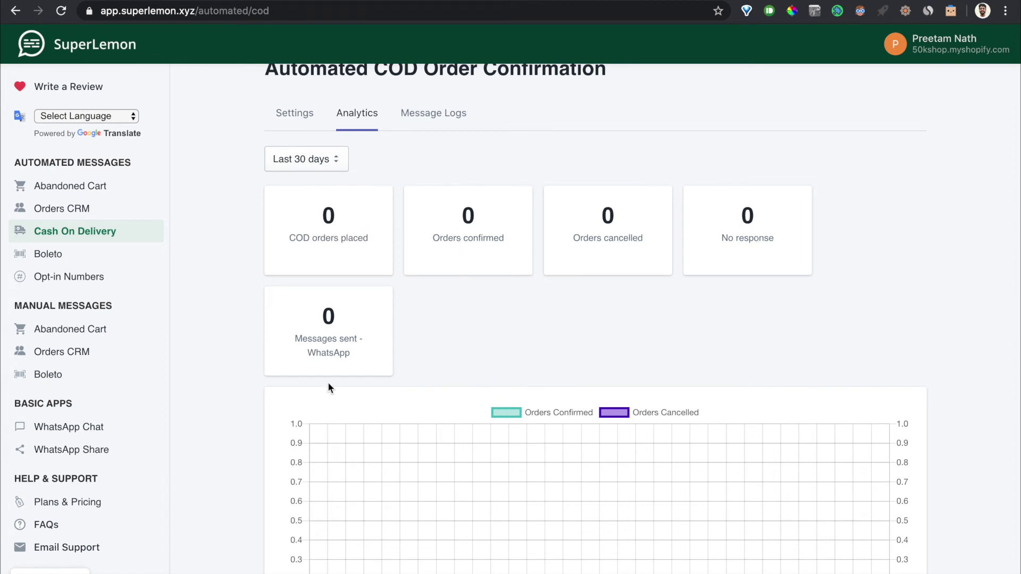
Look over the analytics chart, then show the empty last-30-days Message Logs.
scroll(326, 353, down, 6)
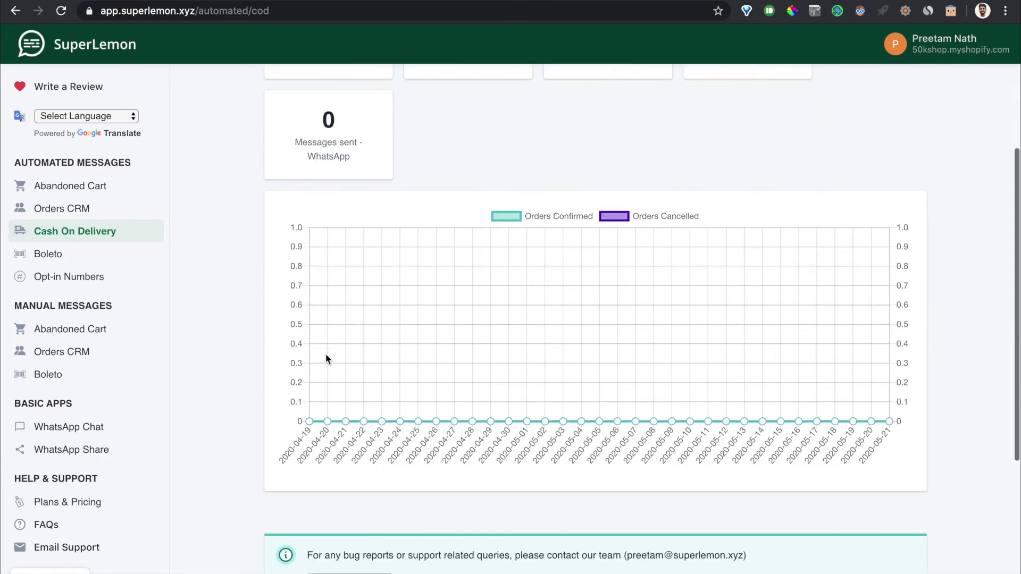
scroll(326, 354, up, 4)
scroll(326, 359, up, 3)
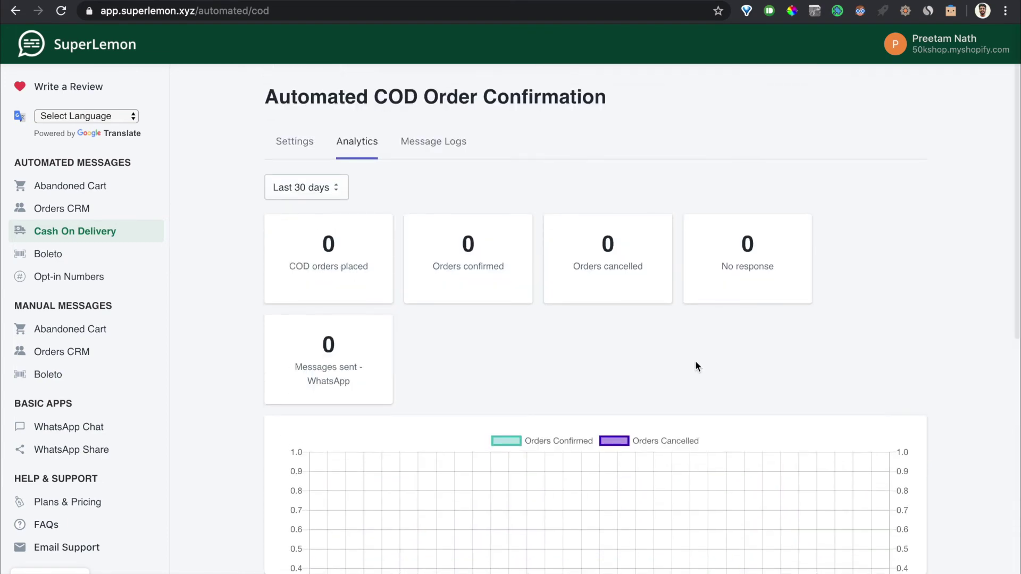
scroll(696, 365, down, 1)
scroll(673, 369, up, 1)
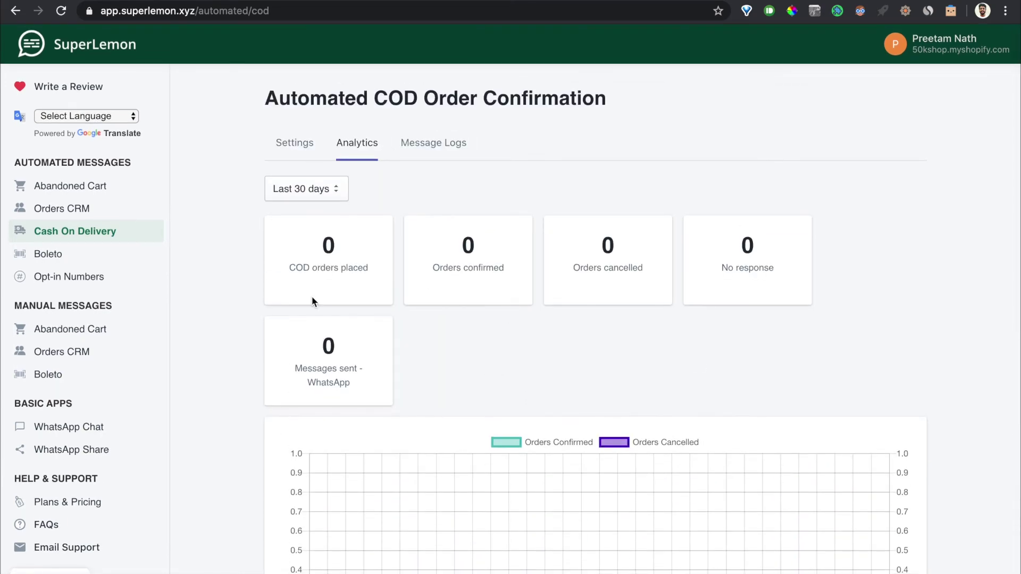
click(437, 153)
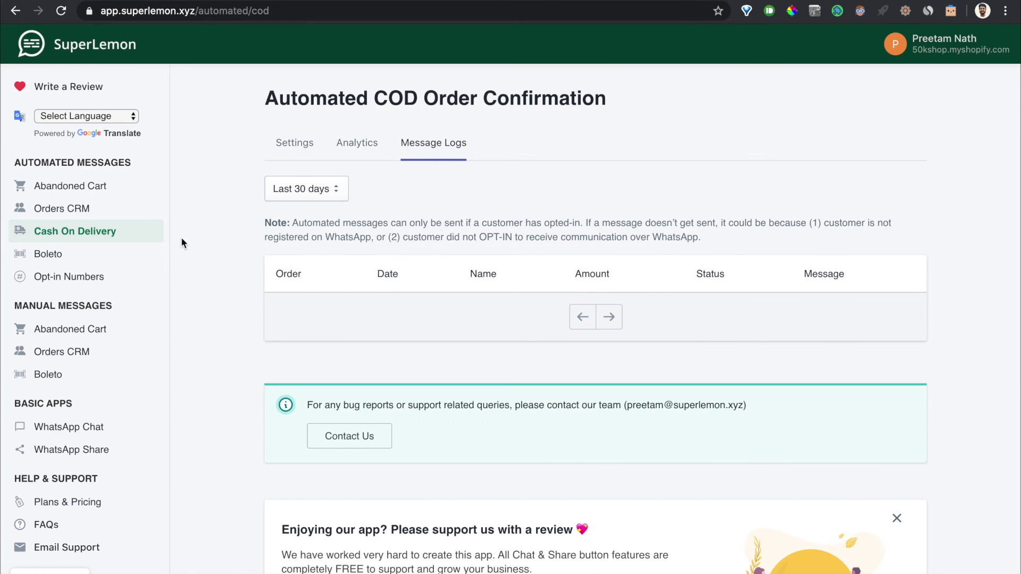
Browse the Abandoned Cart automated messages page for comparison.
click(72, 190)
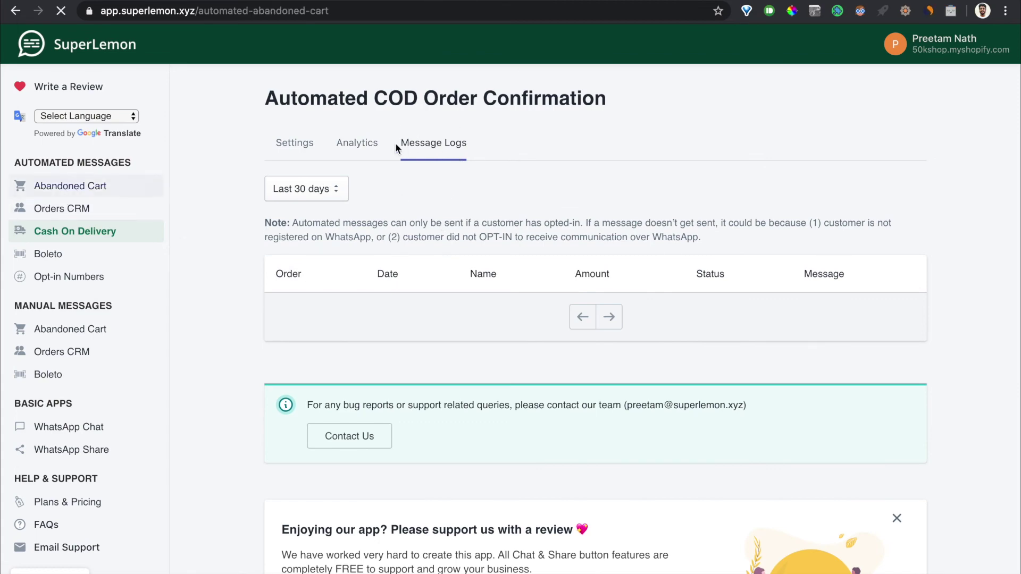
scroll(429, 360, down, 2)
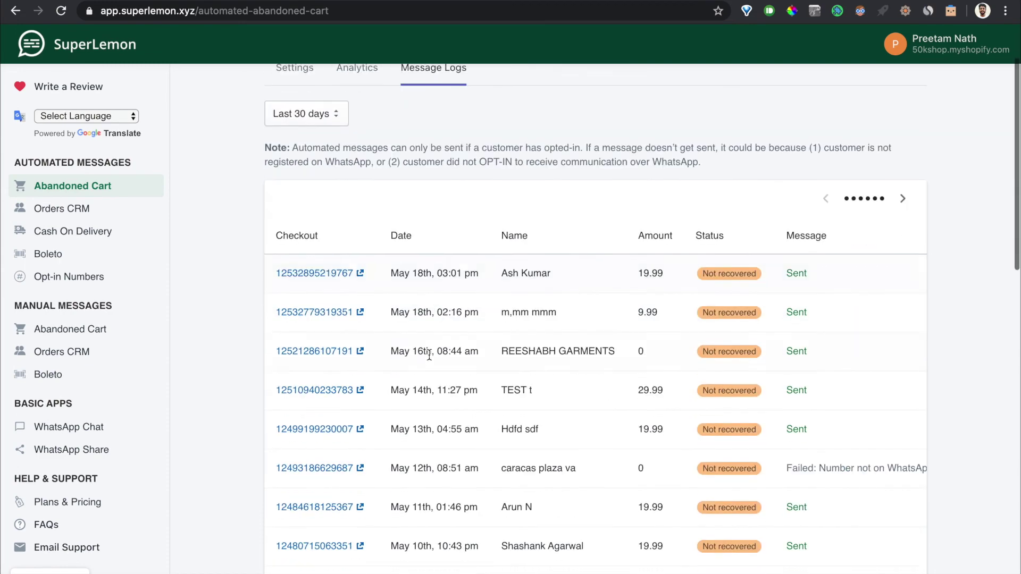
scroll(358, 289, down, 1)
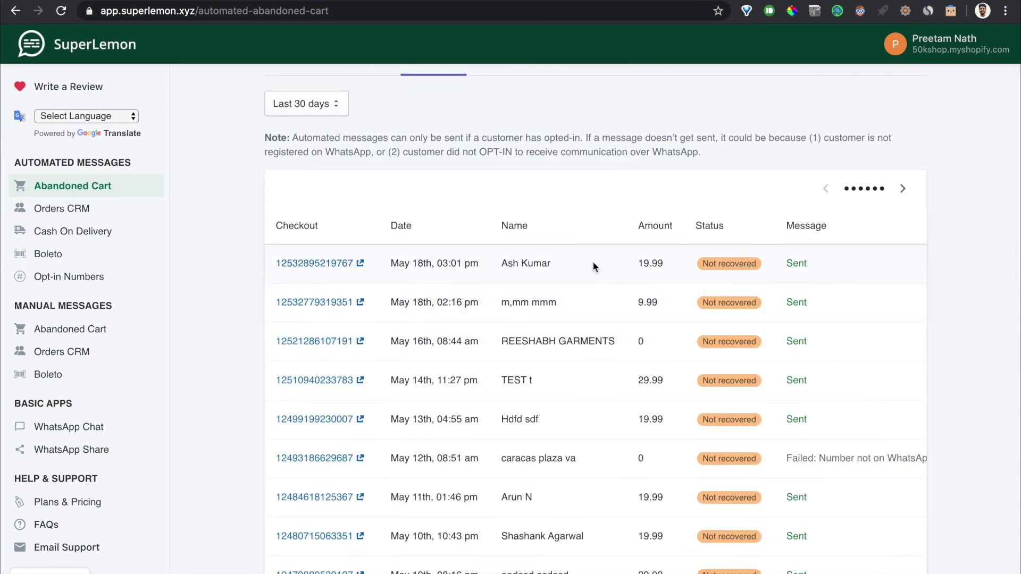
scroll(593, 261, up, 1)
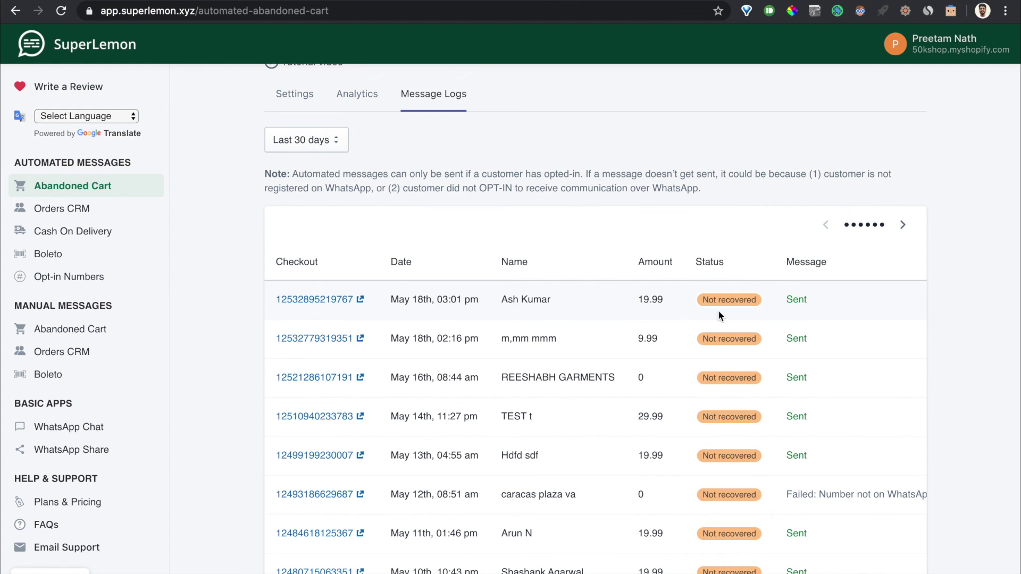
scroll(737, 210, up, 2)
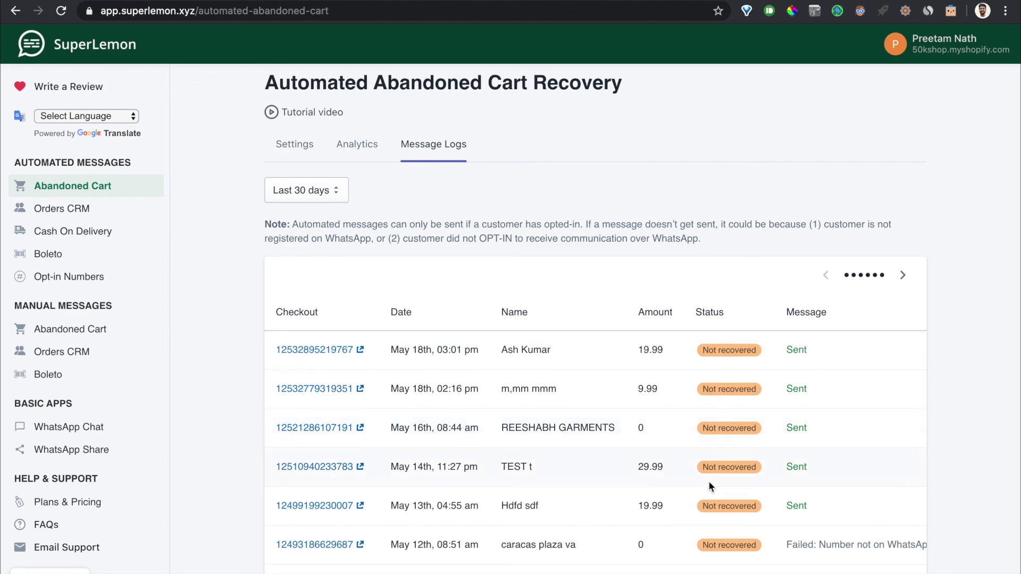
Return to Cash On Delivery, recheck its Message Logs, then reopen the Settings tab.
click(99, 237)
click(435, 160)
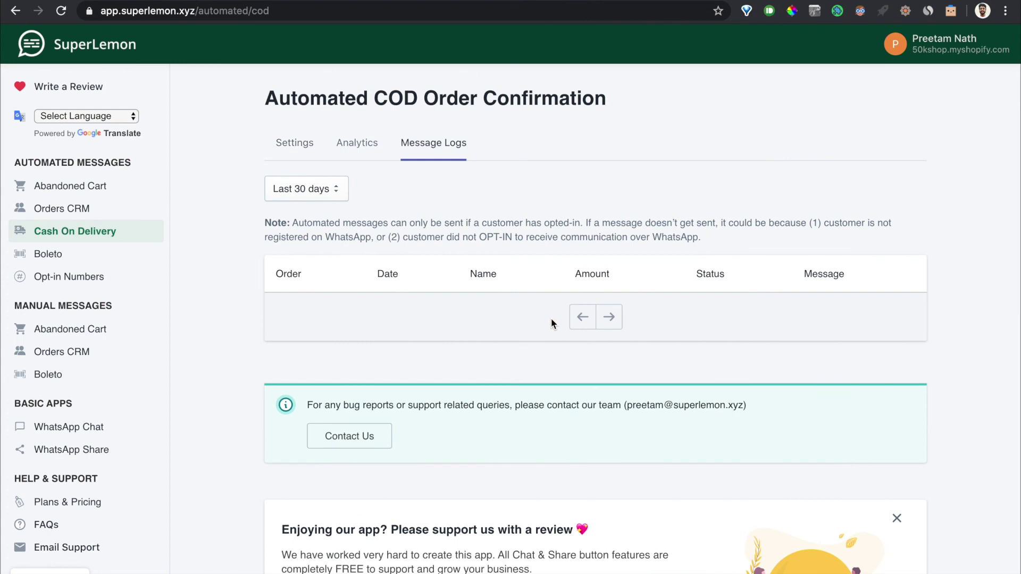
click(295, 144)
scroll(504, 255, down, 5)
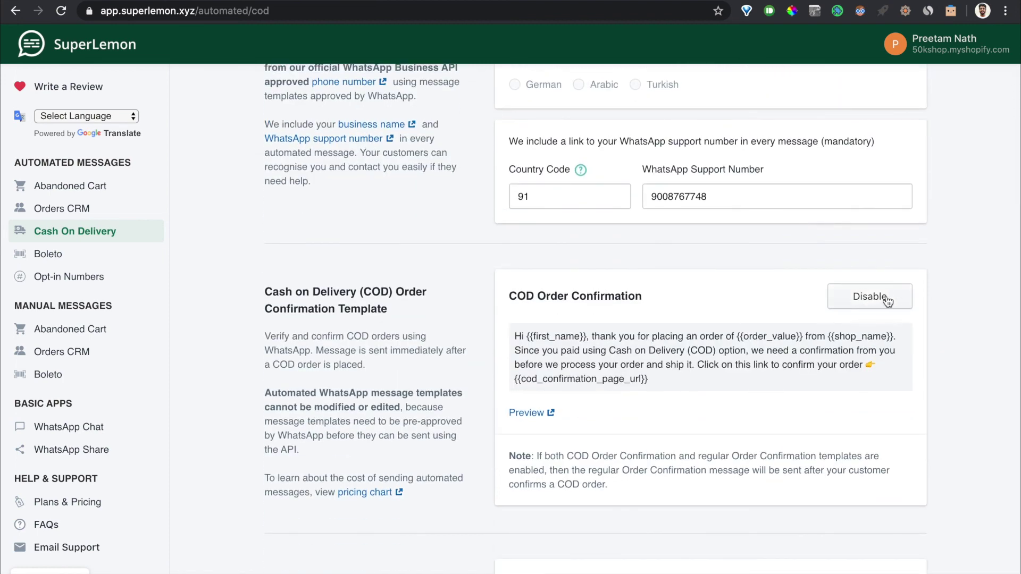
scroll(602, 392, down, 5)
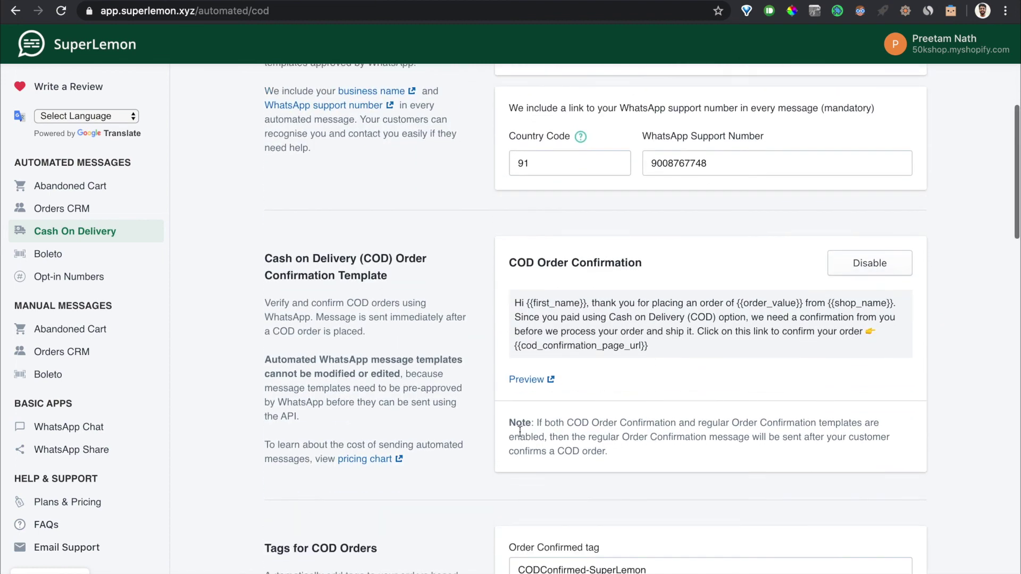
scroll(528, 519, down, 8)
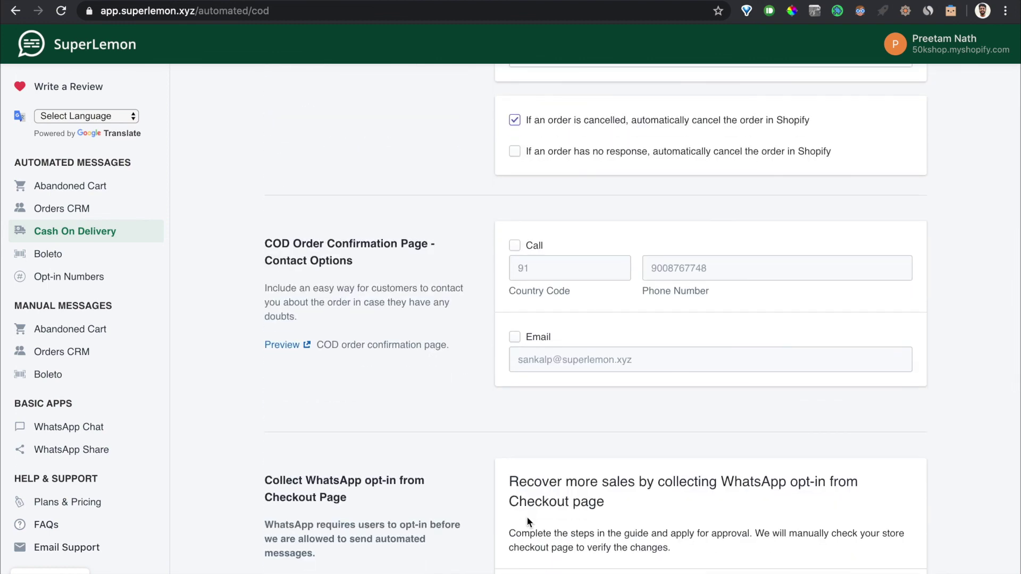
scroll(528, 521, up, 10)
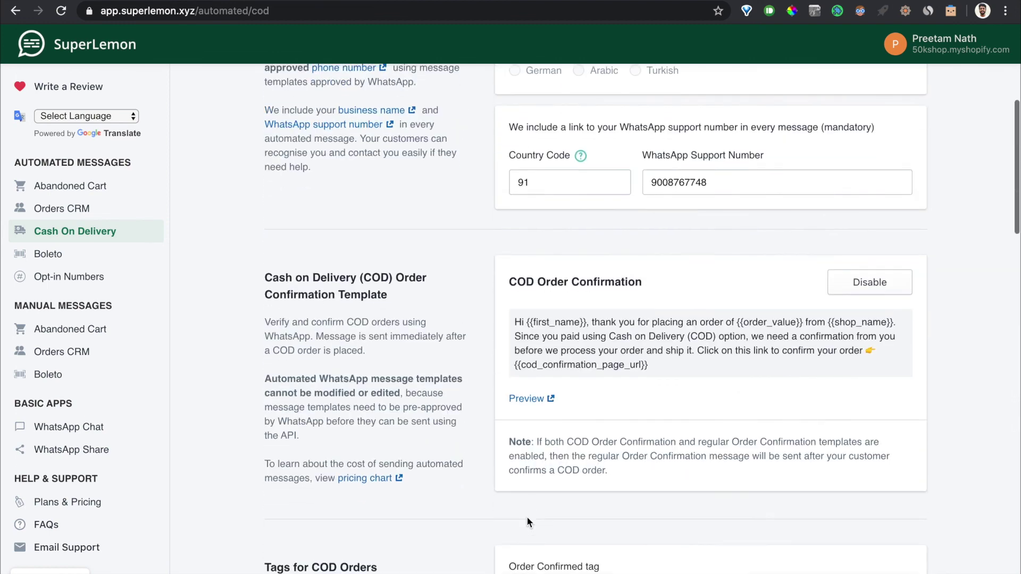
scroll(528, 518, up, 4)
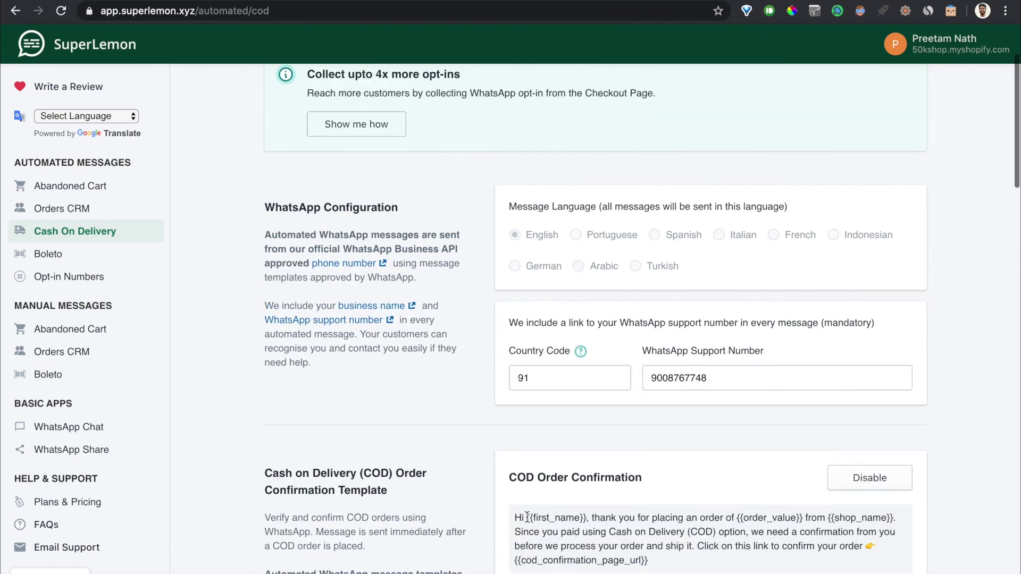
scroll(527, 516, up, 3)
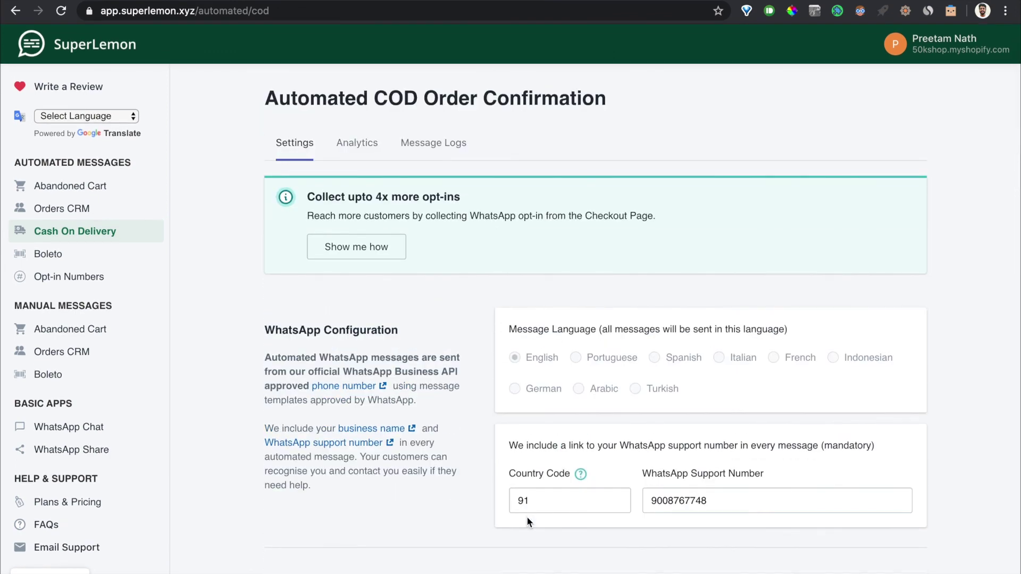